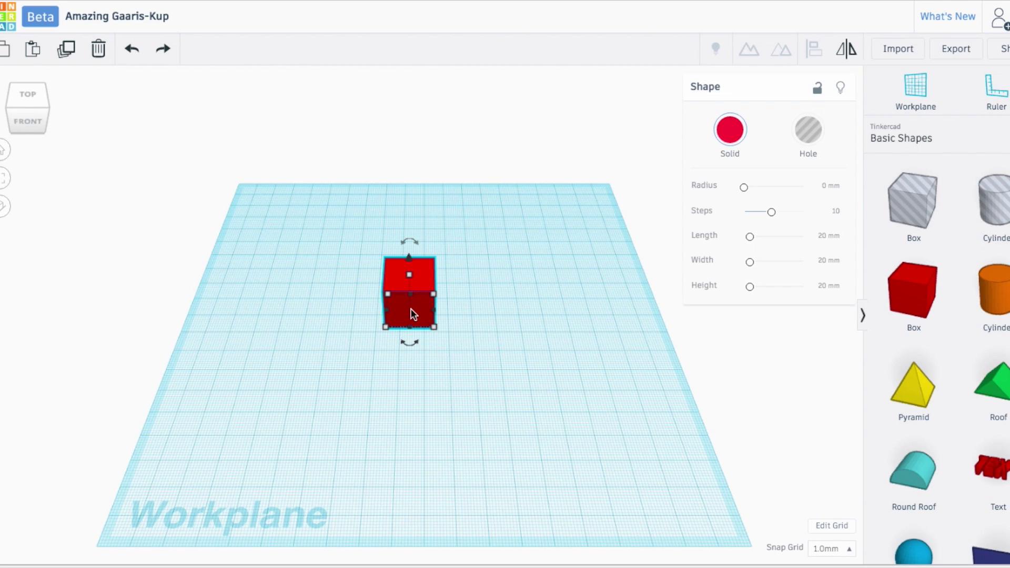
# Step: Resize the red box to 30 mm long and 5 mm high
pyautogui.moveTo(434, 313); pyautogui.dragTo(462, 311)
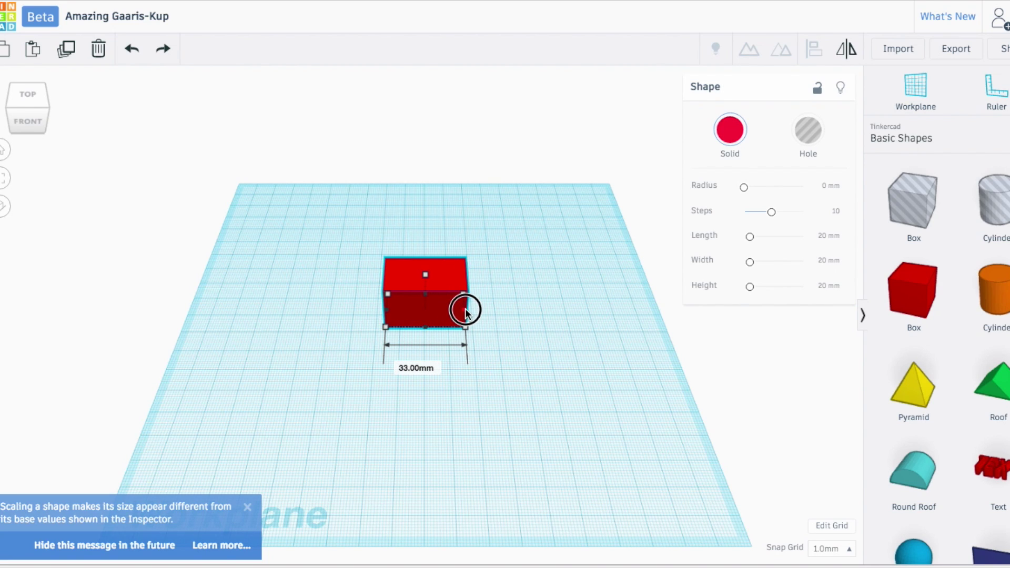
pyautogui.moveTo(466, 312); pyautogui.dragTo(459, 311)
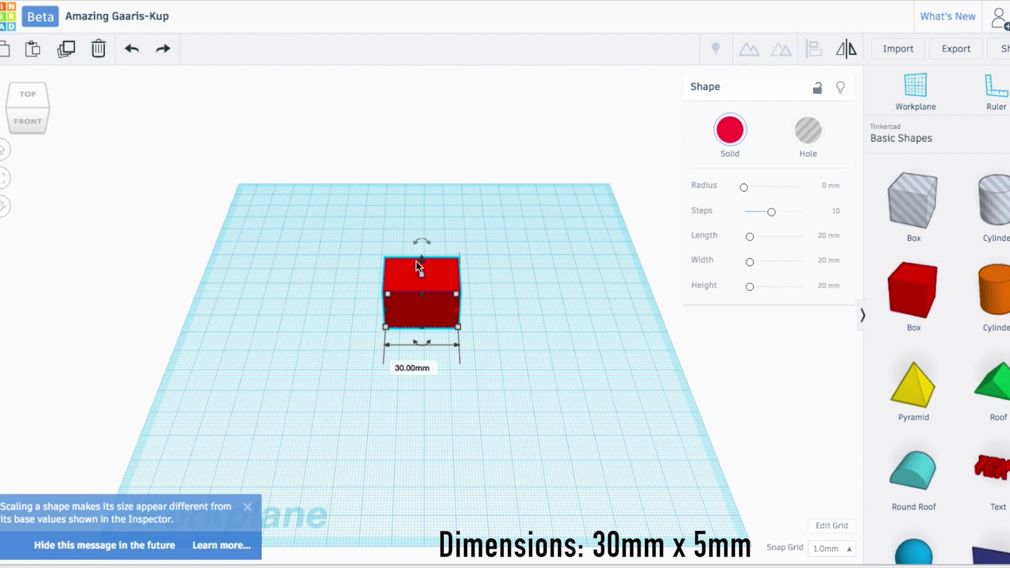
pyautogui.moveTo(420, 271); pyautogui.dragTo(415, 308)
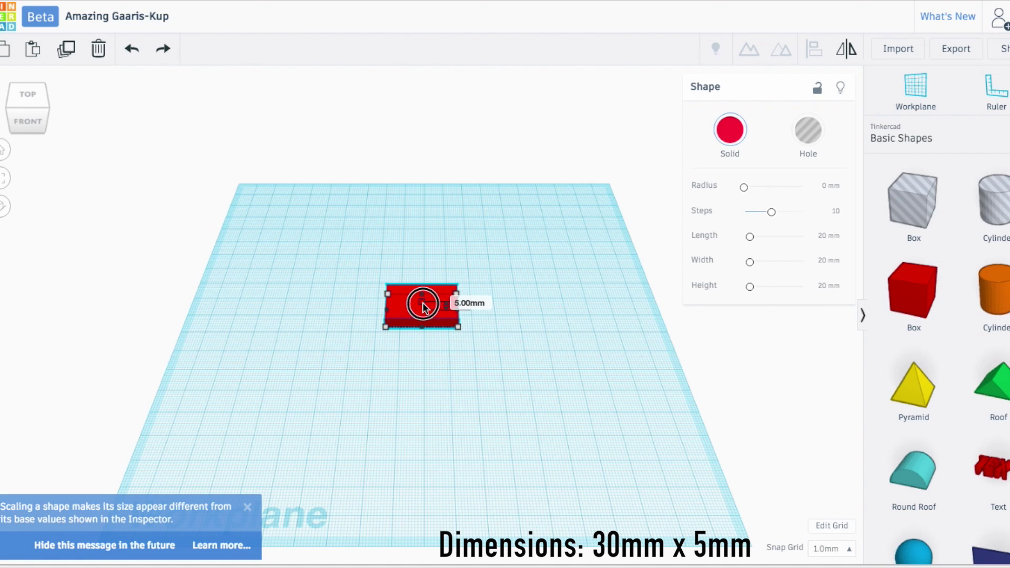
# Step: Add a cylinder at one corner of the box, flatten it, and duplicate it until every corner has one
pyautogui.moveTo(993, 292); pyautogui.dragTo(386, 304)
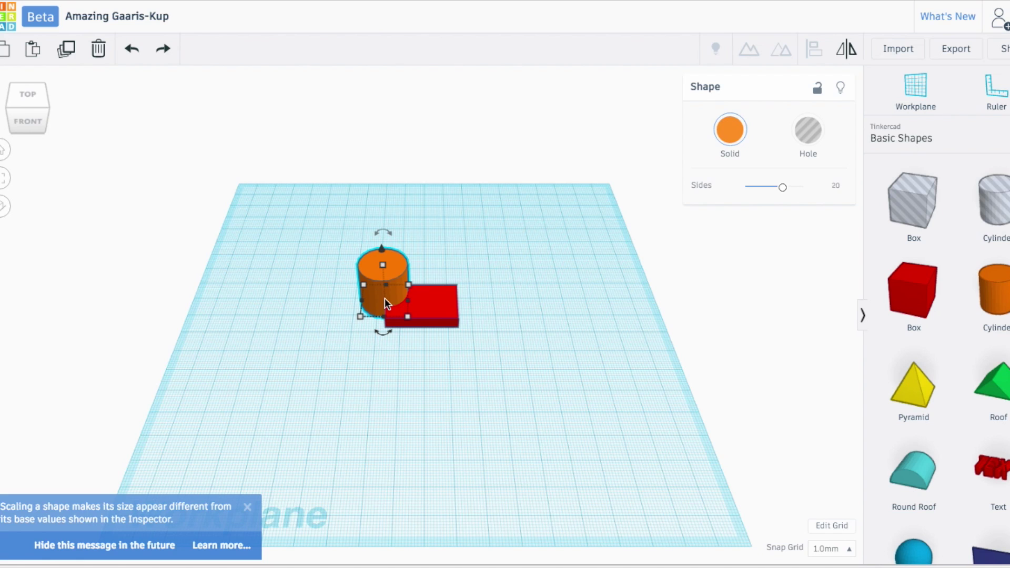
pyautogui.moveTo(384, 266); pyautogui.dragTo(384, 294)
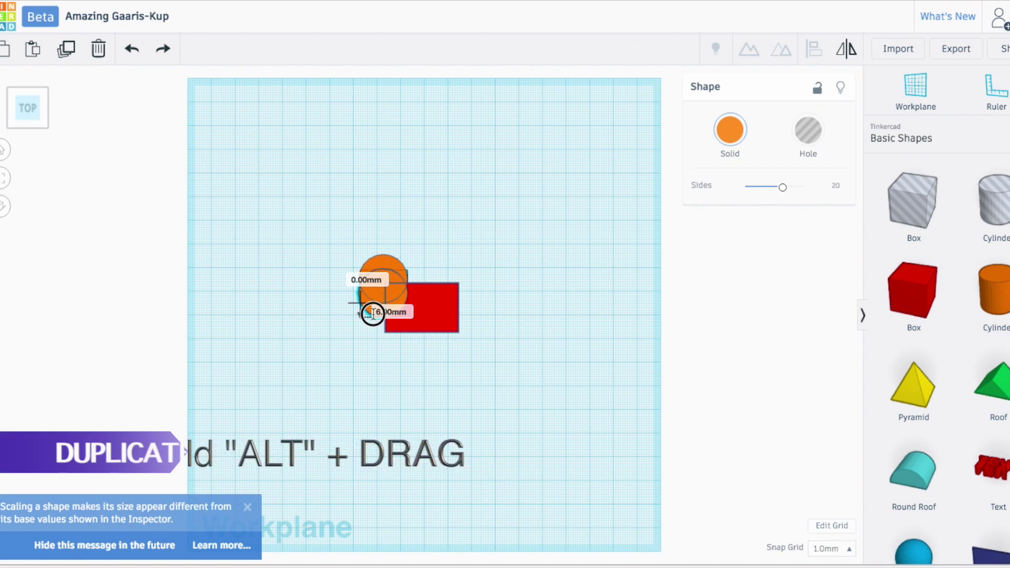
pyautogui.keyDown('alt'); pyautogui.moveTo(371, 311); pyautogui.dragTo(373, 343); pyautogui.keyUp('alt')
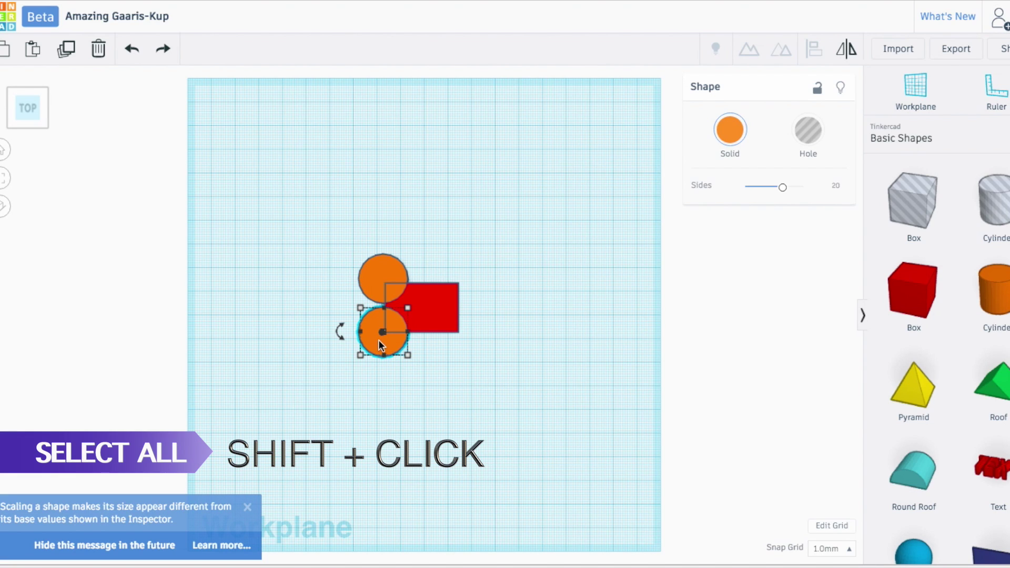
pyautogui.keyDown('shift'); pyautogui.click(378, 281); pyautogui.keyUp('shift')
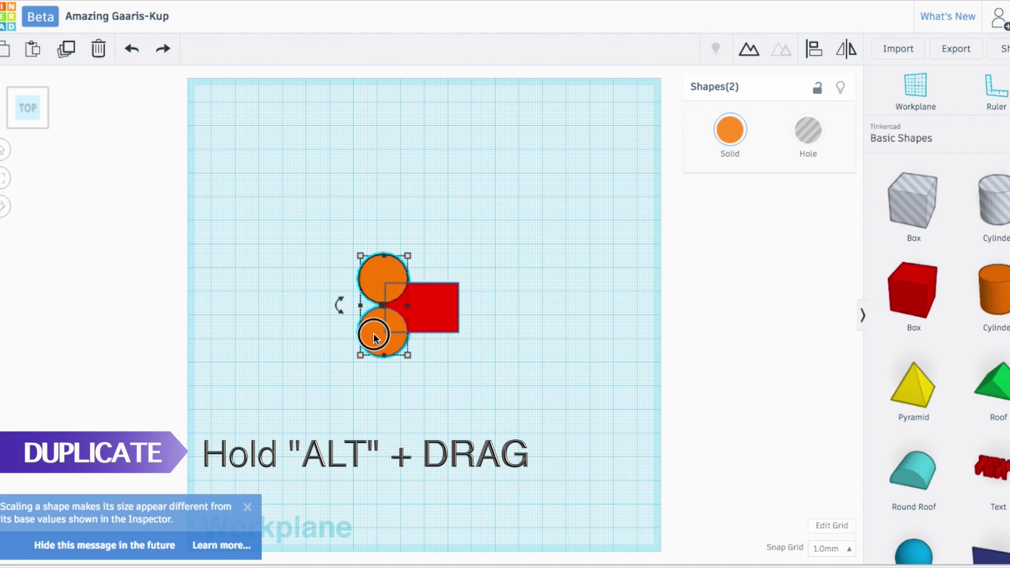
pyautogui.keyDown('alt'); pyautogui.moveTo(373, 338); pyautogui.dragTo(460, 332); pyautogui.keyUp('alt')
pyautogui.click(510, 368)
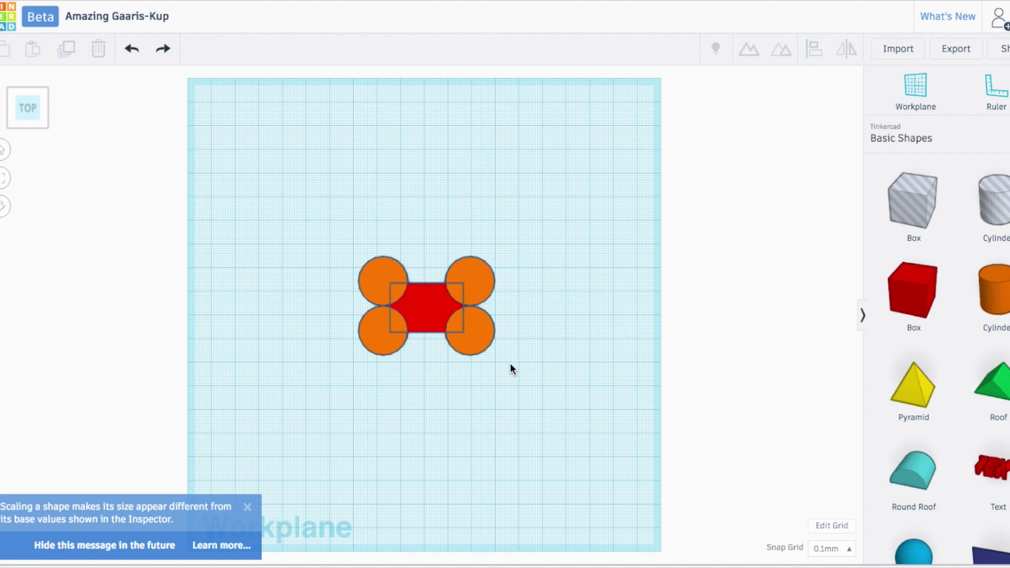
# Step: Select the box with the two cylinders at its right end and shift them away from the left pair
pyautogui.moveTo(483, 392); pyautogui.dragTo(528, 395)
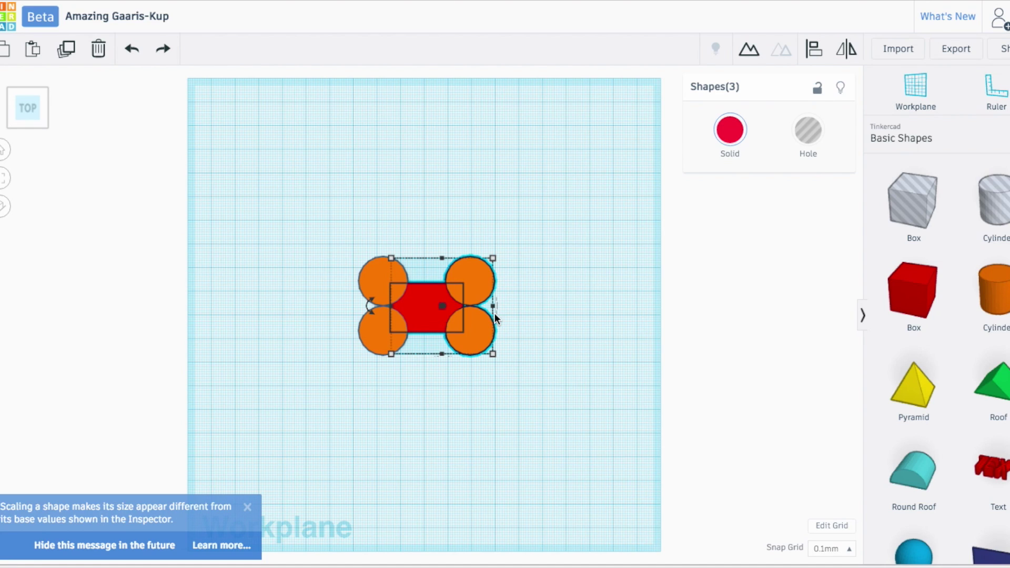
pyautogui.moveTo(492, 308)
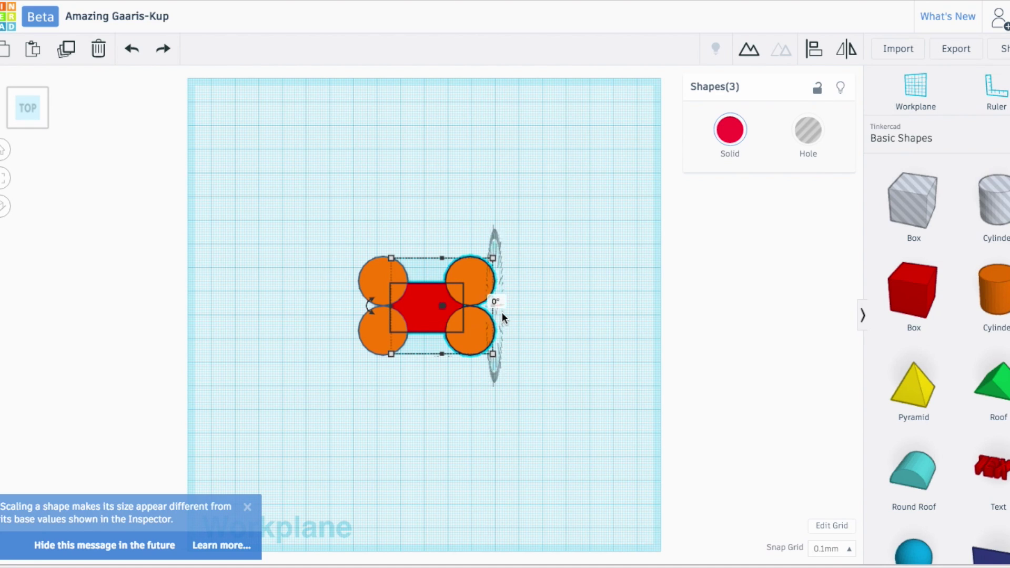
pyautogui.press('Right')
pyautogui.press('Right')
pyautogui.press('Right')
pyautogui.press('Right')
pyautogui.press('Right')
pyautogui.press('Right')
pyautogui.press('Right')
pyautogui.press('Right')
pyautogui.press('Right')
pyautogui.press('Right')
pyautogui.press('Right')
pyautogui.press('Right')
pyautogui.press('Right')
pyautogui.press('Right')
pyautogui.press('Right')
pyautogui.press('Right')
pyautogui.press('Right')
pyautogui.press('Right')
pyautogui.press('Right')
pyautogui.press('Right')
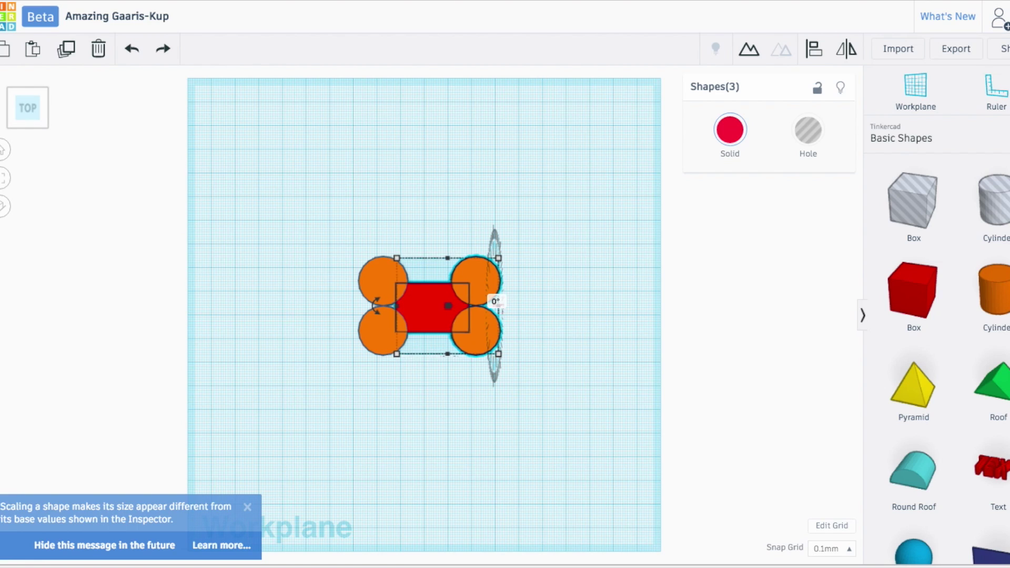
pyautogui.moveTo(504, 310); pyautogui.dragTo(514, 309)
pyautogui.press('Right')
pyautogui.press('Right')
pyautogui.press('Right')
pyautogui.press('Right')
pyautogui.press('Right')
pyautogui.press('Right')
pyautogui.press('Right')
pyautogui.press('Right')
pyautogui.press('Right')
pyautogui.press('Right')
pyautogui.press('Right')
pyautogui.press('Right')
pyautogui.press('Right')
pyautogui.press('Right')
pyautogui.press('Right')
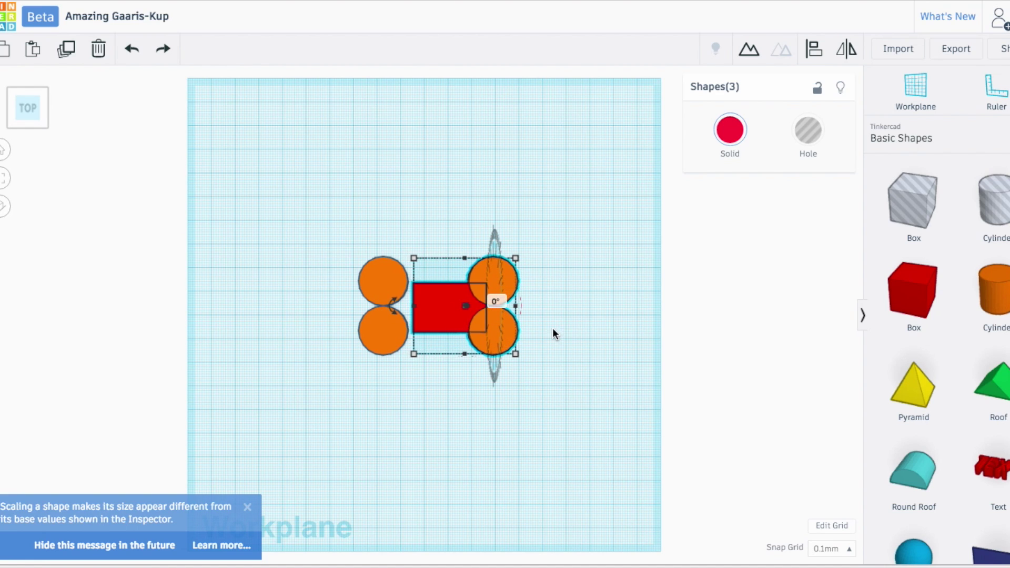
# Step: Stretch the box's left end back into the left cylinders and widen it slightly on both long sides
pyautogui.click(552, 330)
pyautogui.click(415, 307)
pyautogui.moveTo(413, 308); pyautogui.dragTo(389, 309)
pyautogui.click(538, 344)
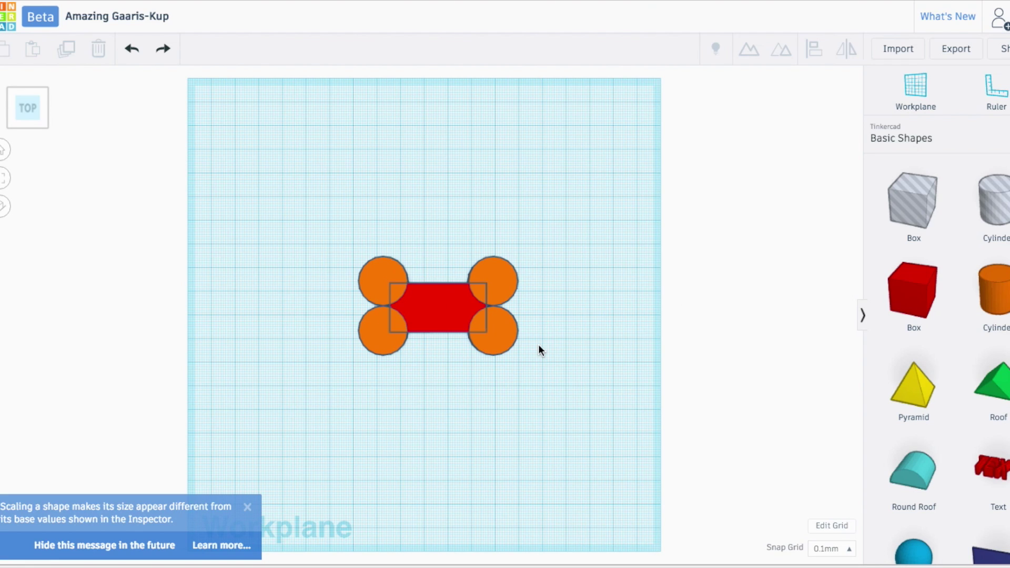
pyautogui.click(448, 312)
pyautogui.moveTo(438, 285); pyautogui.dragTo(439, 274)
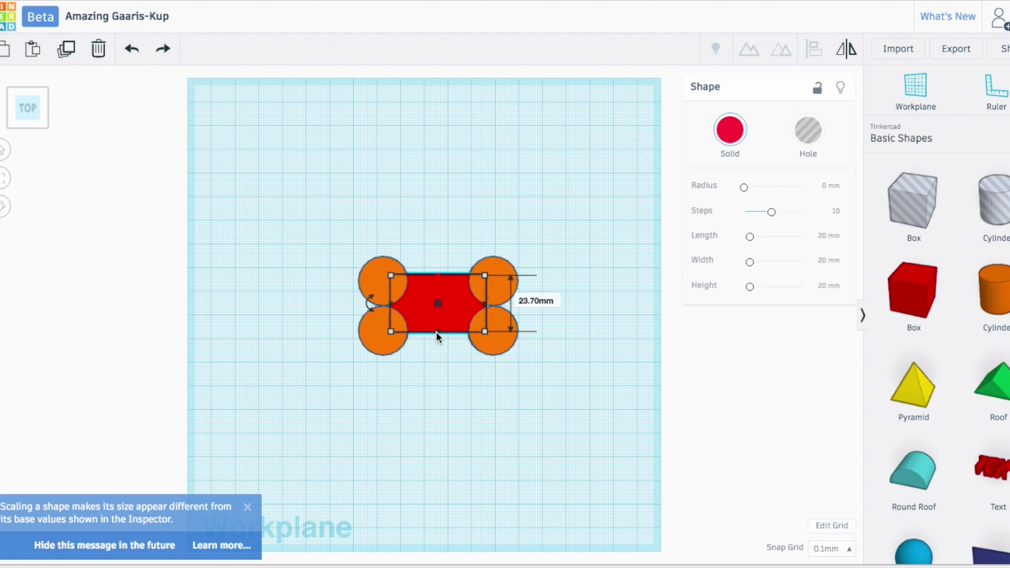
pyautogui.moveTo(437, 336); pyautogui.dragTo(440, 337)
pyautogui.click(562, 346)
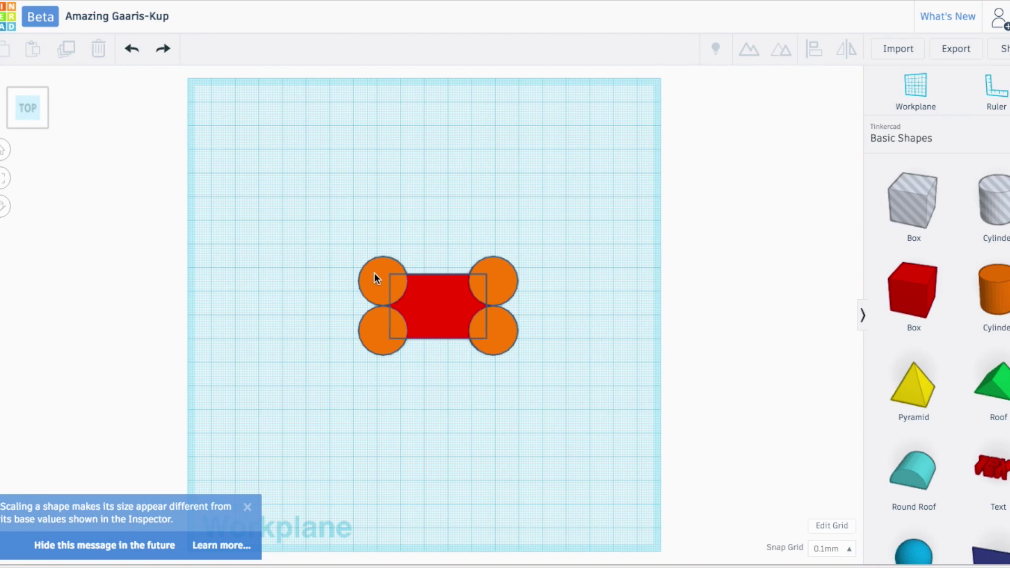
# Step: Duplicate all four cylinders and place the copies about 49.9 mm behind the originals
pyautogui.click(374, 276)
pyautogui.keyDown('shift'); pyautogui.click(368, 347); pyautogui.keyUp('shift')
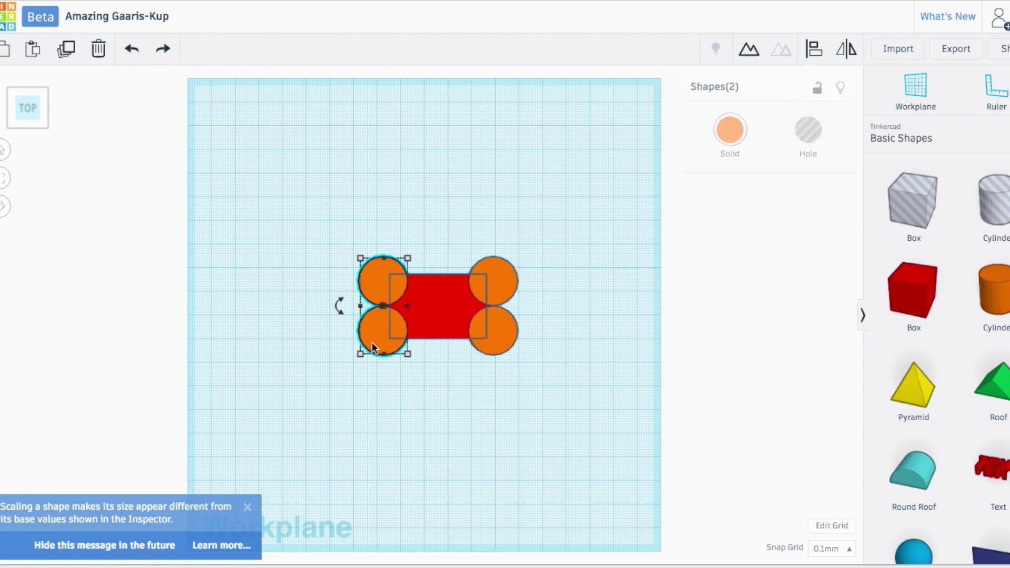
pyautogui.keyDown('shift'); pyautogui.click(508, 283); pyautogui.keyUp('shift')
pyautogui.keyDown('shift'); pyautogui.click(503, 330); pyautogui.keyUp('shift')
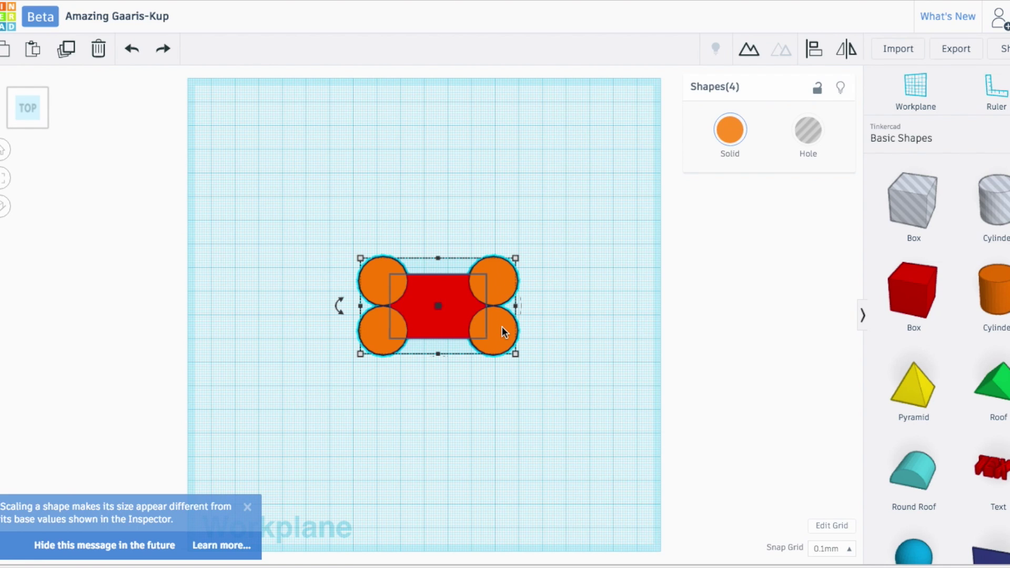
pyautogui.keyDown('alt'); pyautogui.moveTo(506, 273); pyautogui.dragTo(506, 153); pyautogui.keyUp('alt')
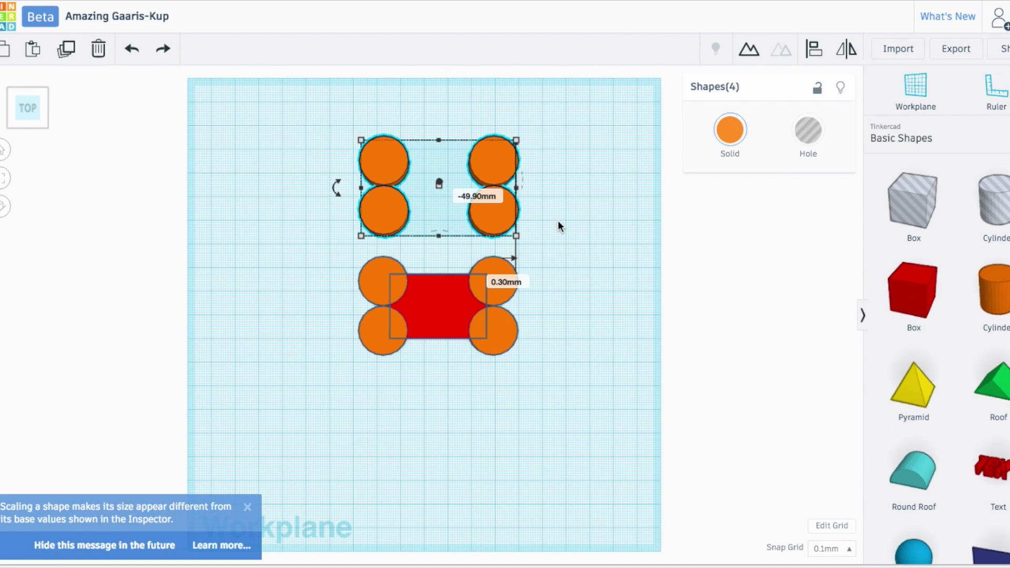
pyautogui.click(558, 221)
# Step: Group the box and its four corner cylinders into one bone shape
pyautogui.moveTo(523, 374); pyautogui.dragTo(528, 378)
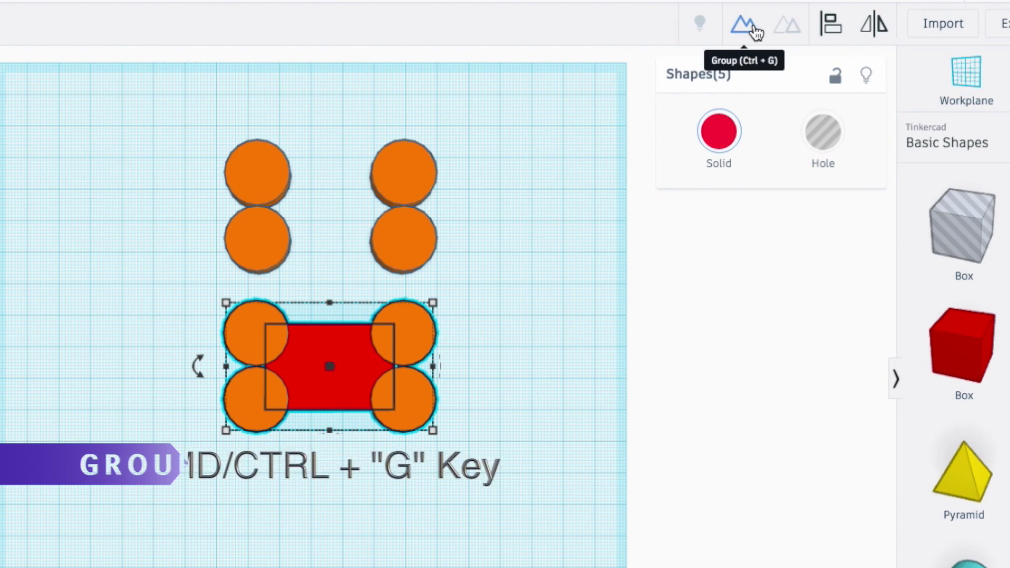
pyautogui.click(744, 23)
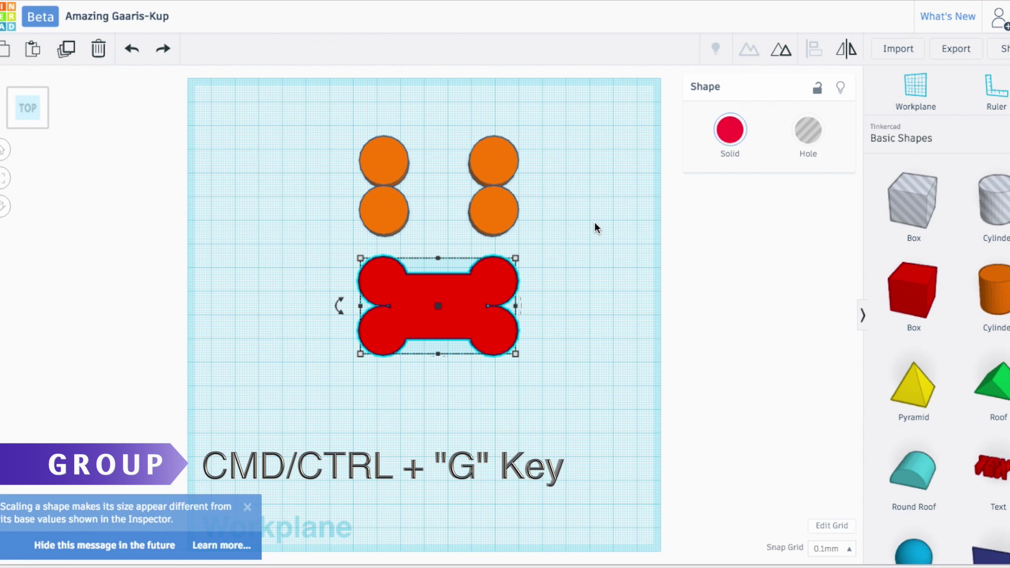
pyautogui.click(533, 342)
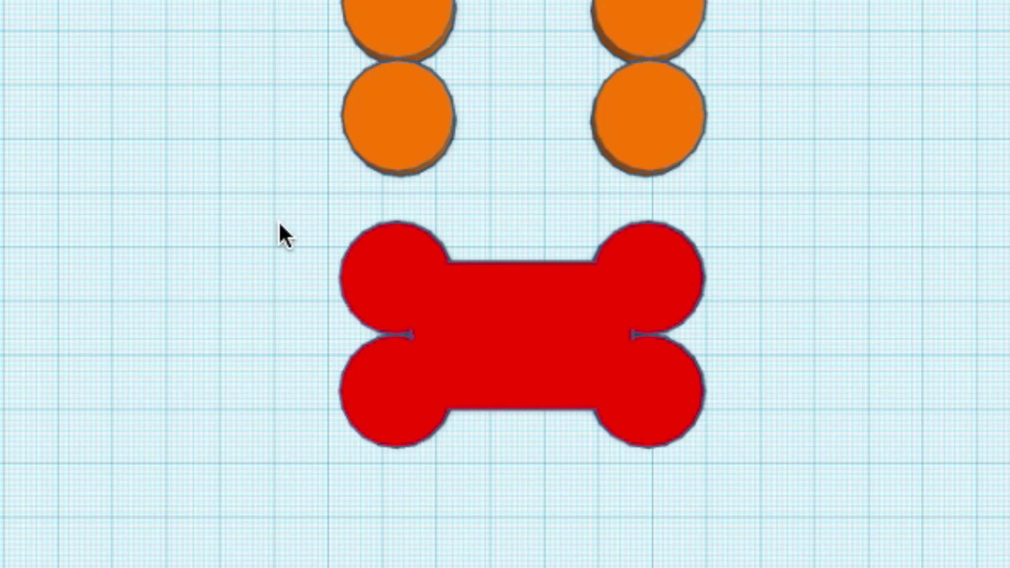
# Step: Ungroup the bone and nudge its front and rear cylinders together to close the gap at each end
pyautogui.moveTo(278, 222); pyautogui.dragTo(601, 383)
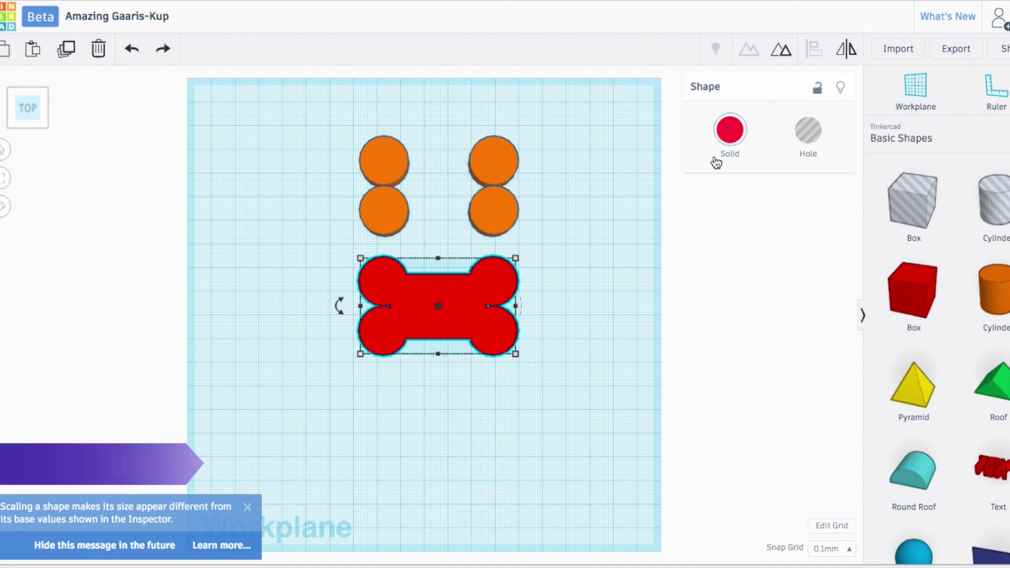
pyautogui.click(780, 50)
pyautogui.click(651, 274)
pyautogui.click(383, 282)
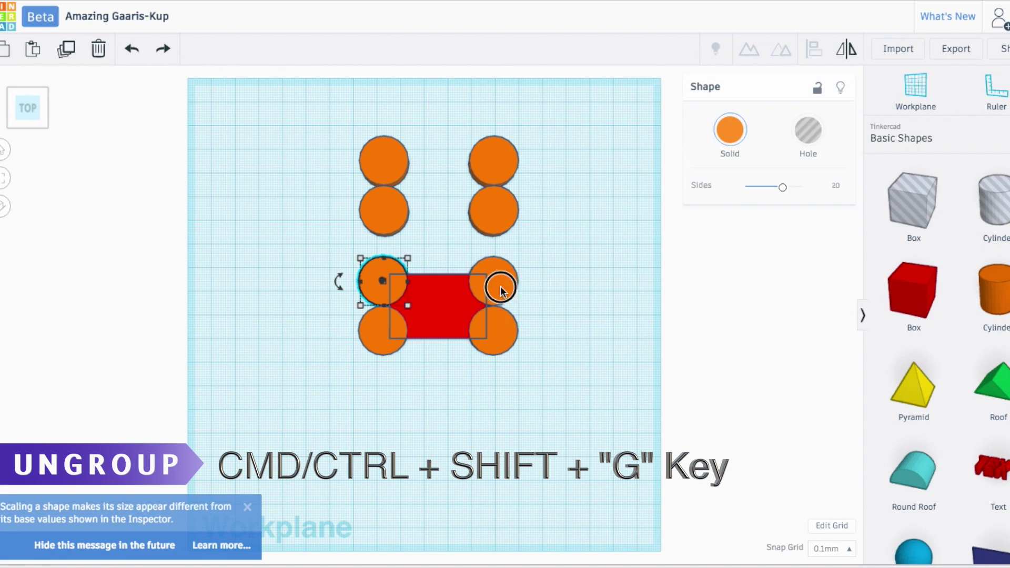
pyautogui.keyDown('shift'); pyautogui.click(501, 288); pyautogui.keyUp('shift')
pyautogui.click(375, 334)
pyautogui.keyDown('shift'); pyautogui.click(493, 329); pyautogui.keyUp('shift')
# Step: Regroup the box and the adjusted cylinders into a single bone
pyautogui.moveTo(337, 255); pyautogui.dragTo(537, 356)
pyautogui.click(749, 49)
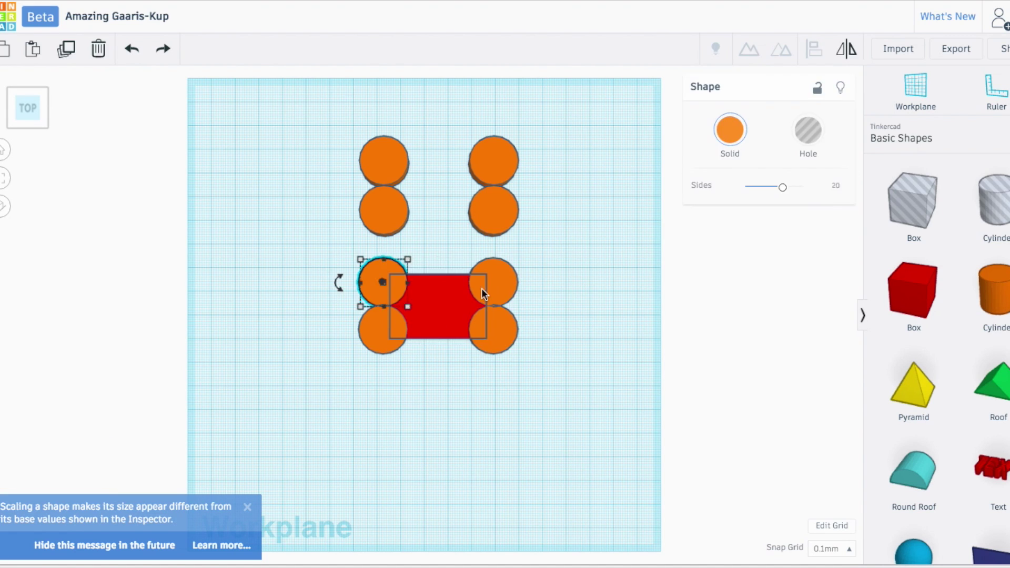
pyautogui.keyDown('shift'); pyautogui.click(481, 288); pyautogui.keyUp('shift')
pyautogui.click(504, 336)
pyautogui.keyDown('shift'); pyautogui.click(380, 332); pyautogui.keyUp('shift')
pyautogui.moveTo(337, 254); pyautogui.dragTo(538, 356)
pyautogui.click(748, 48)
# Step: Nudge the spare front and rear cylinder pairs together, and scale all four spares down slightly
pyautogui.moveTo(337, 115); pyautogui.dragTo(527, 166)
pyautogui.hotkey('shift', 'Down')
pyautogui.moveTo(326, 220); pyautogui.dragTo(546, 235)
pyautogui.hotkey('shift', 'Up')
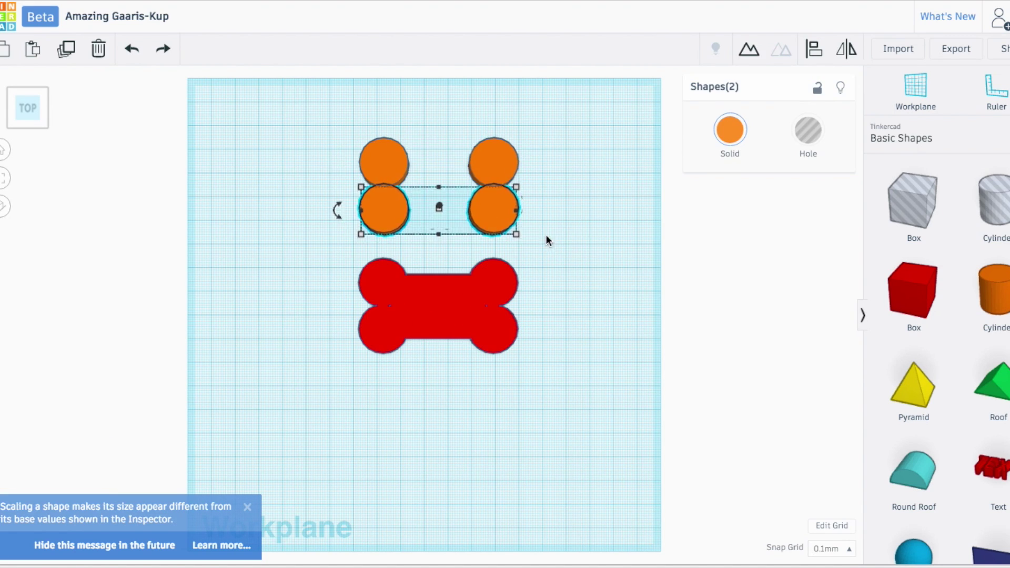
pyautogui.moveTo(332, 129); pyautogui.dragTo(506, 230)
pyautogui.moveTo(495, 193); pyautogui.dragTo(485, 228)
# Step: Raise the four spare cylinders about 1.9 mm above the workplane, convert them to holes and place them over the bone
pyautogui.click(33, 124)
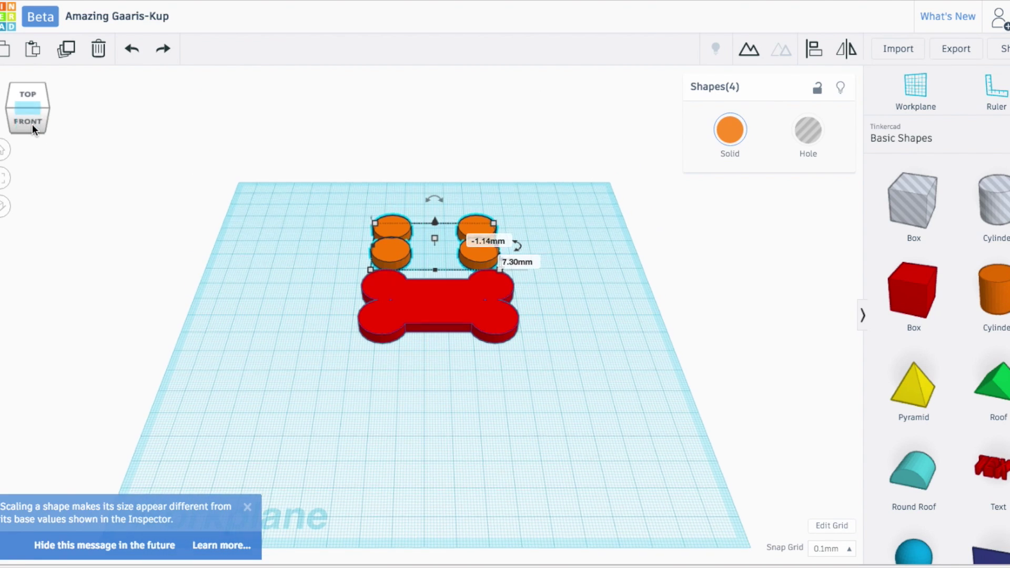
pyautogui.moveTo(435, 241); pyautogui.dragTo(437, 216)
pyautogui.click(809, 136)
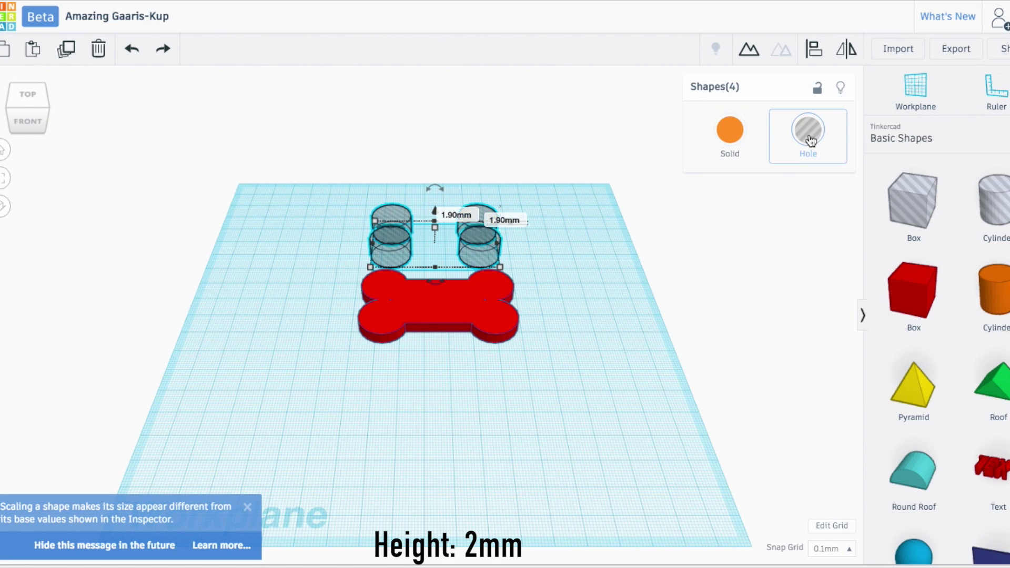
pyautogui.moveTo(469, 256); pyautogui.dragTo(485, 309)
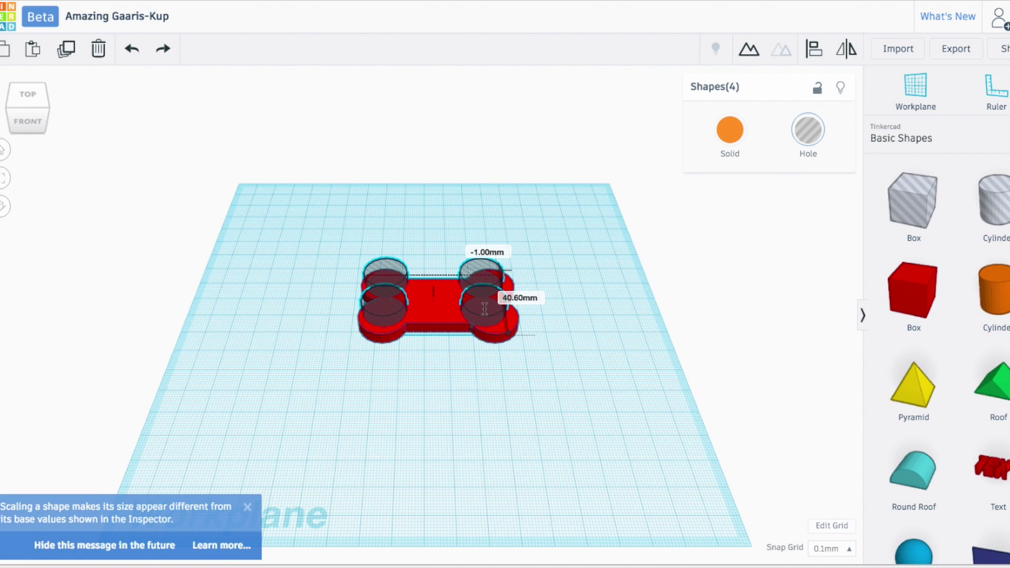
# Step: Delete the cylinder holes placed over the bone
pyautogui.click(30, 97)
pyautogui.click(386, 324)
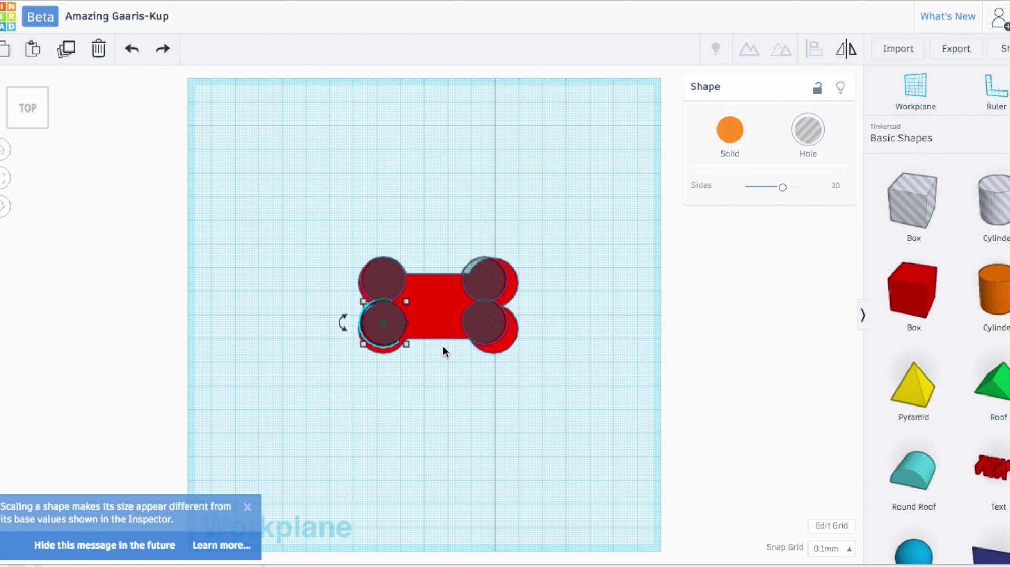
pyautogui.press('Delete')
pyautogui.click(383, 278)
pyautogui.press('Delete')
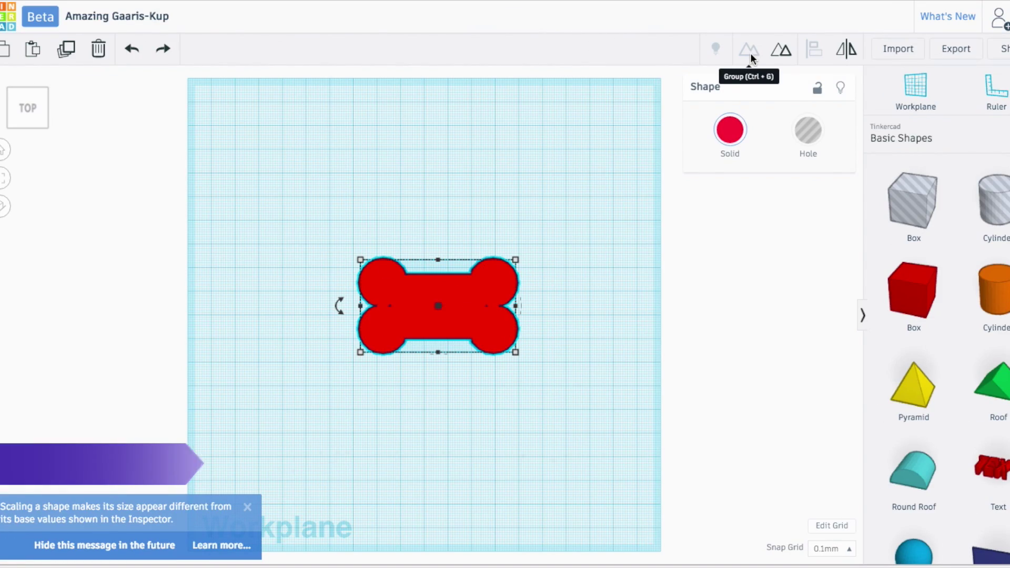
# Step: Ungroup the bone, duplicate its five shapes about 53.2 mm behind it, and convert the copies to holes
pyautogui.click(781, 49)
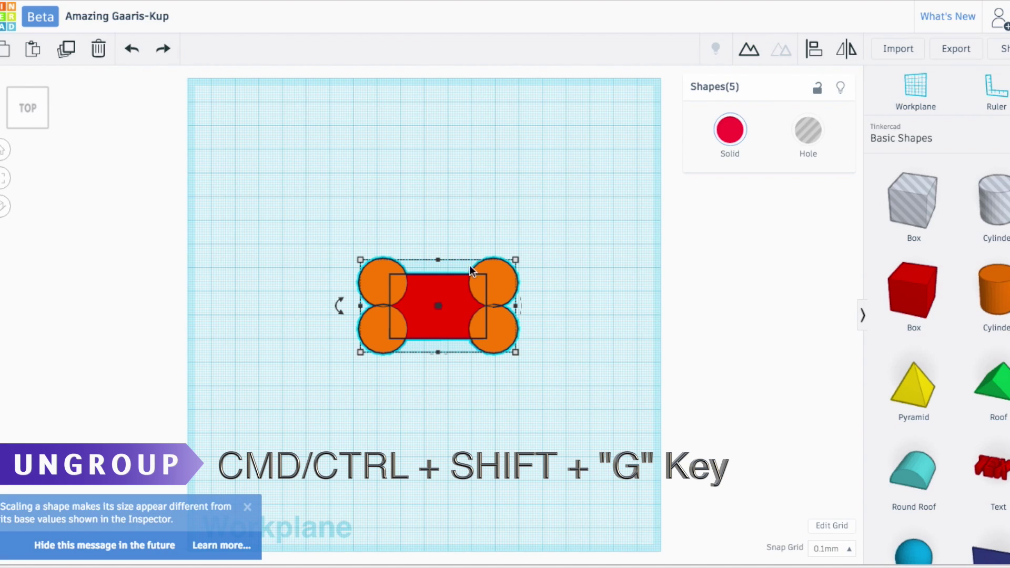
pyautogui.keyDown('alt'); pyautogui.moveTo(469, 267); pyautogui.dragTo(446, 162); pyautogui.keyUp('alt')
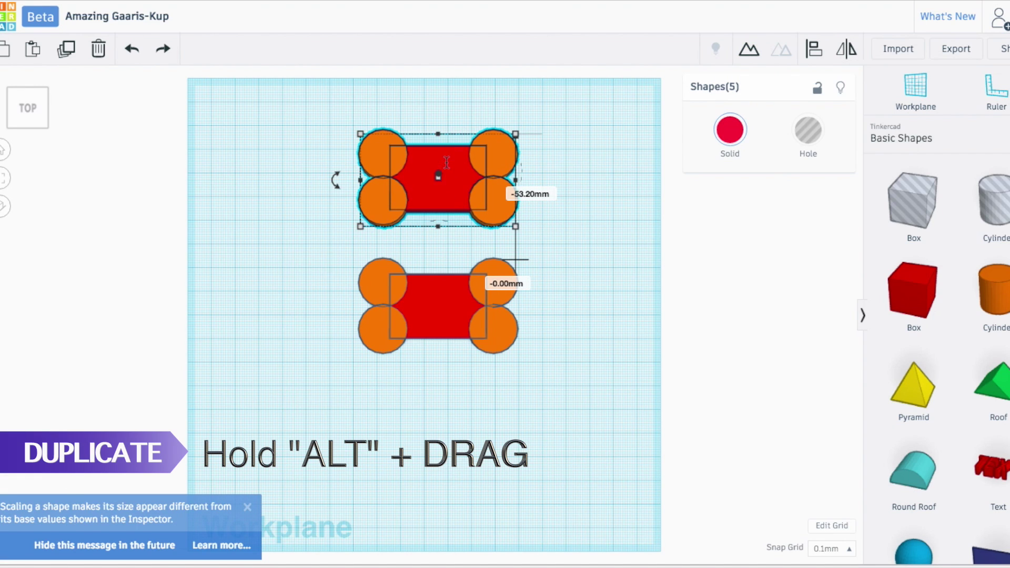
pyautogui.click(808, 130)
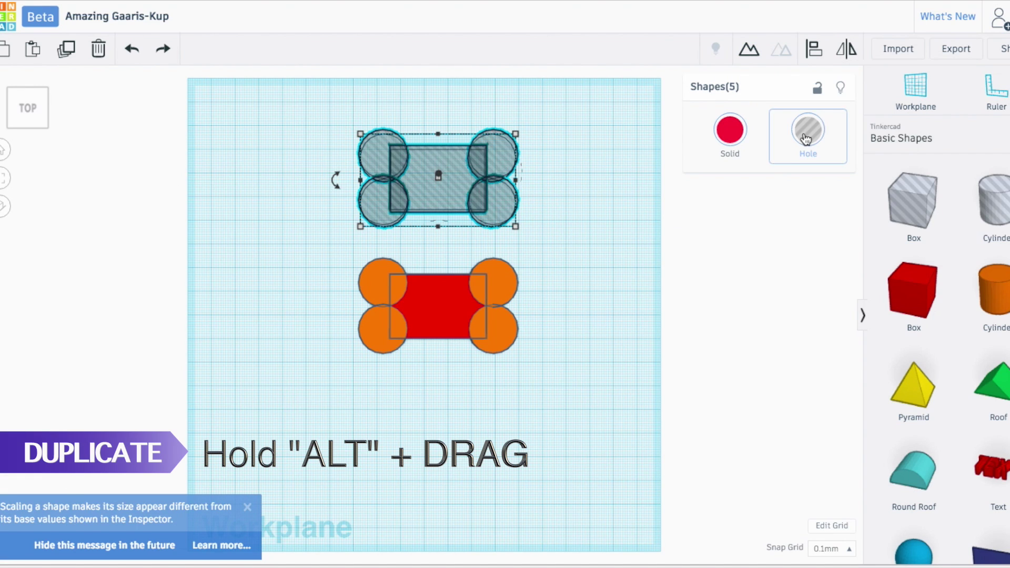
# Step: Make the bone-shaped hole copy taller, raise it about 1.8 mm above the workplane and place it over the original bone
pyautogui.click(31, 125)
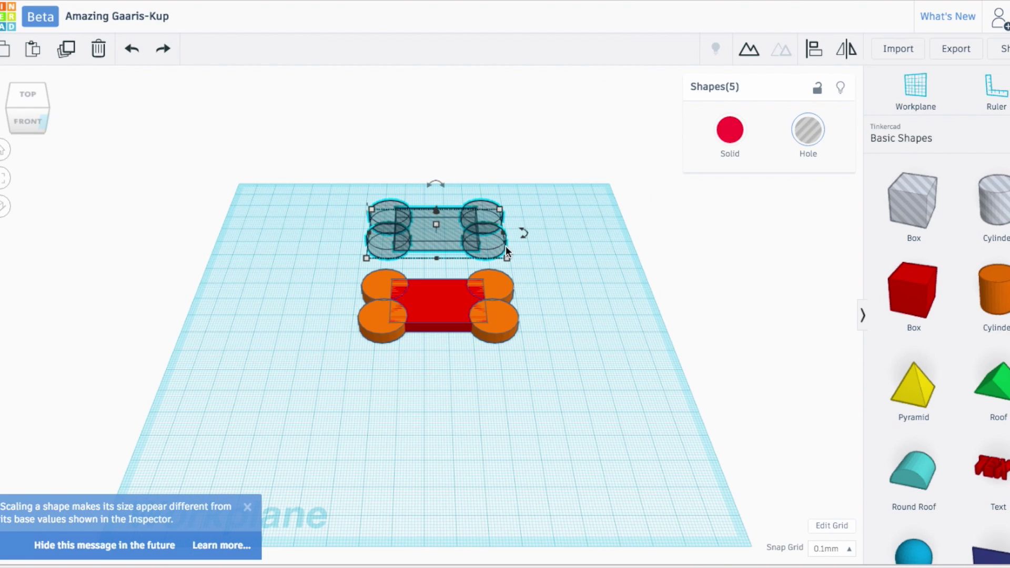
pyautogui.moveTo(438, 227); pyautogui.dragTo(437, 186)
pyautogui.press('Down')
pyautogui.press('Down')
pyautogui.press('Down')
pyautogui.press('Down')
pyautogui.press('Down')
pyautogui.press('Down')
pyautogui.press('Down')
pyautogui.press('Down')
pyautogui.press('Down')
pyautogui.press('Down')
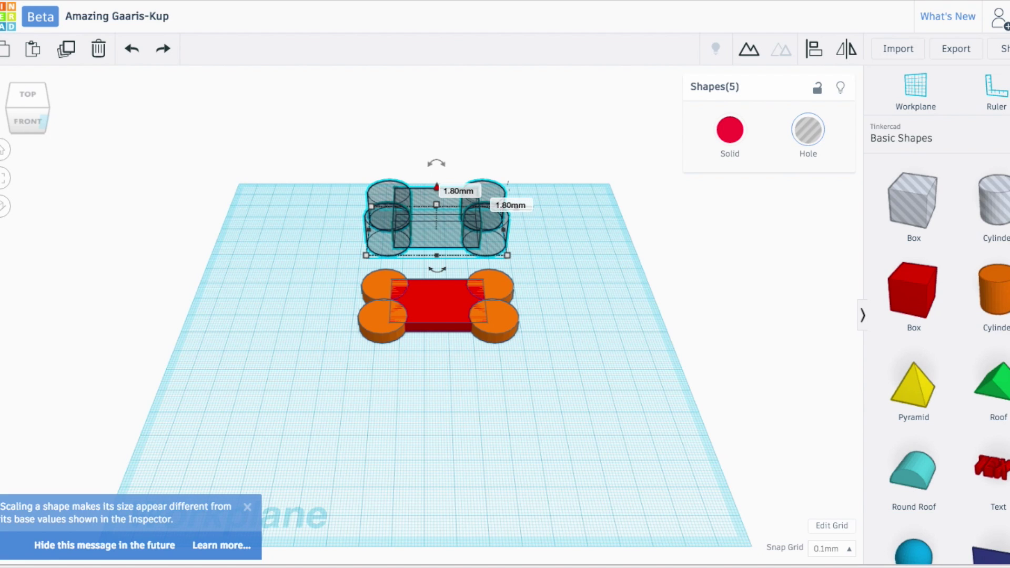
pyautogui.moveTo(435, 227); pyautogui.dragTo(436, 304)
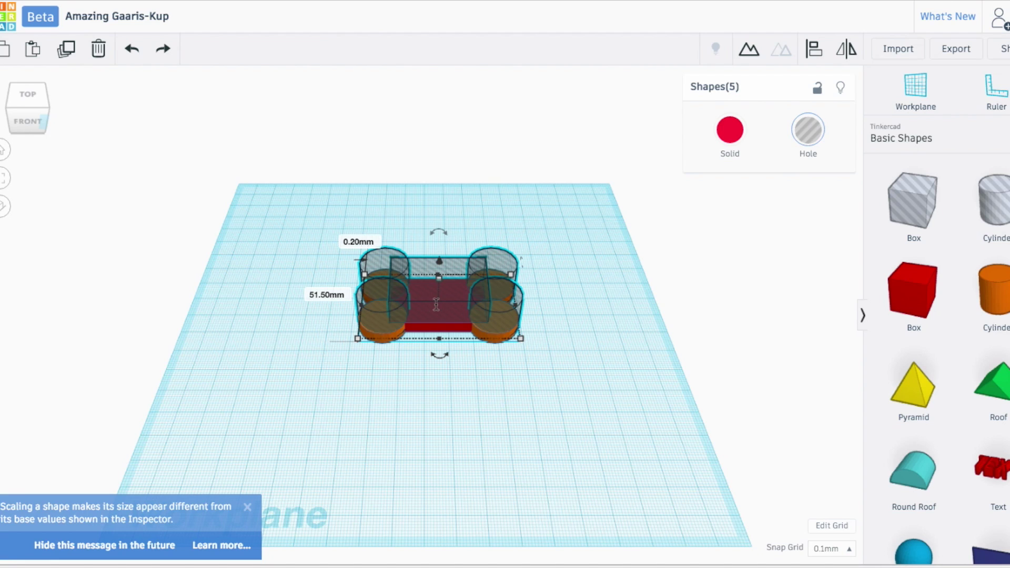
# Step: Try to center-align all ten solid and hole shapes with one another
pyautogui.moveTo(316, 214); pyautogui.dragTo(579, 390)
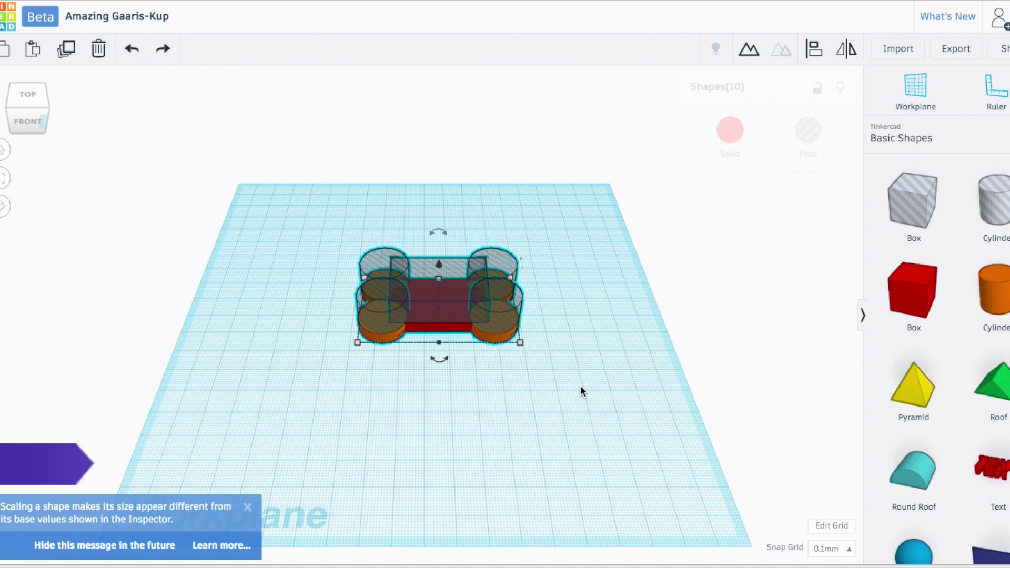
pyautogui.click(814, 50)
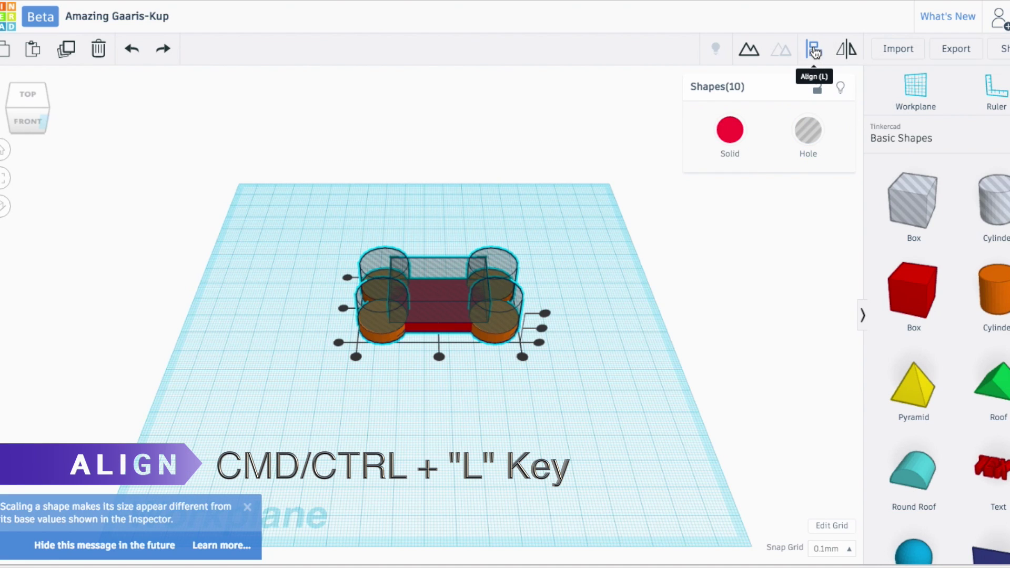
pyautogui.click(439, 356)
pyautogui.hotkey('ctrl', 'z')
pyautogui.hotkey('ctrl', 'z')
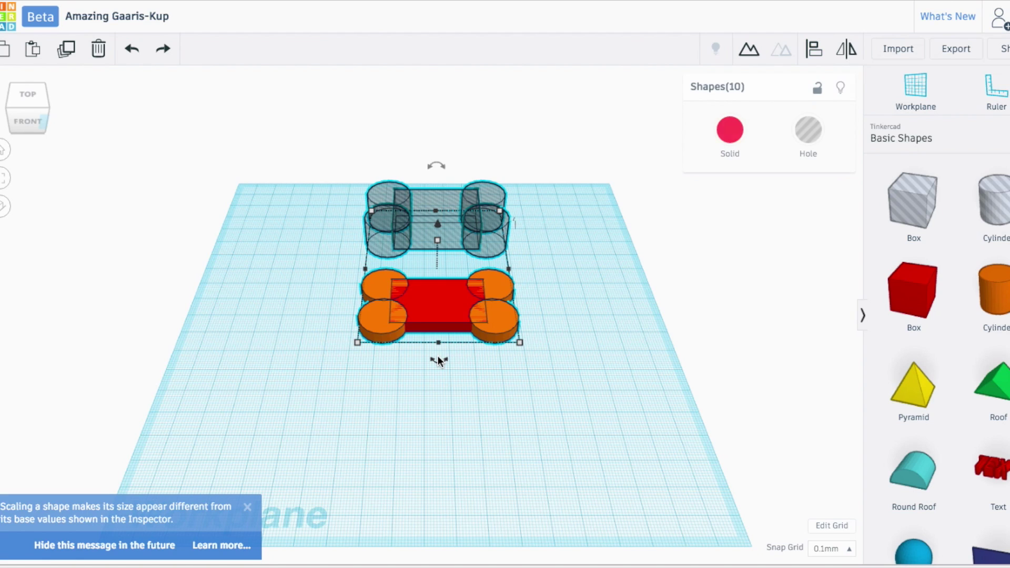
# Step: Move all ten shapes forward on the workplane and place the five bone-shaped hole pieces back over the solid bone
pyautogui.moveTo(457, 235); pyautogui.dragTo(456, 271)
pyautogui.click(548, 304)
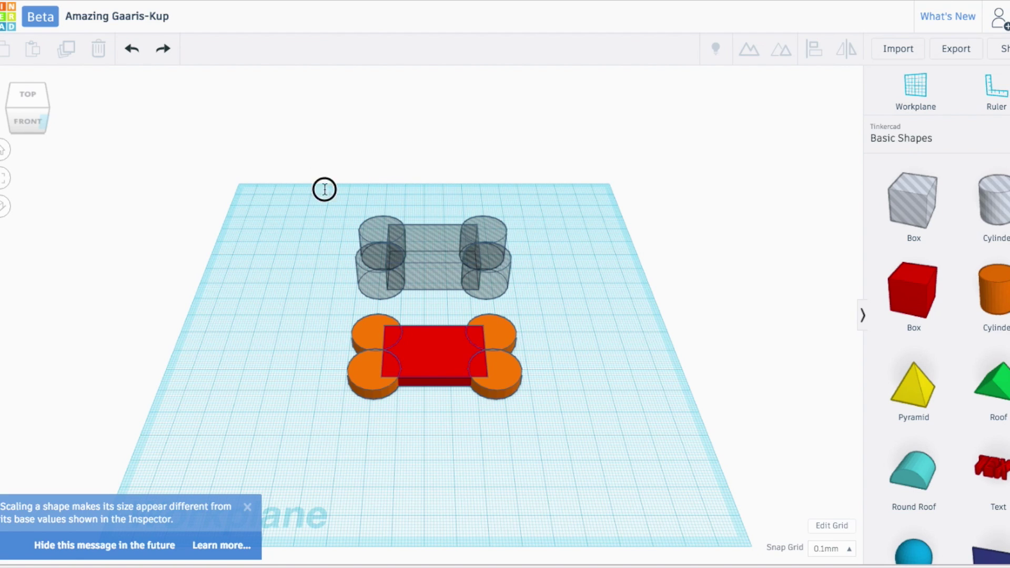
pyautogui.moveTo(324, 189); pyautogui.dragTo(534, 303)
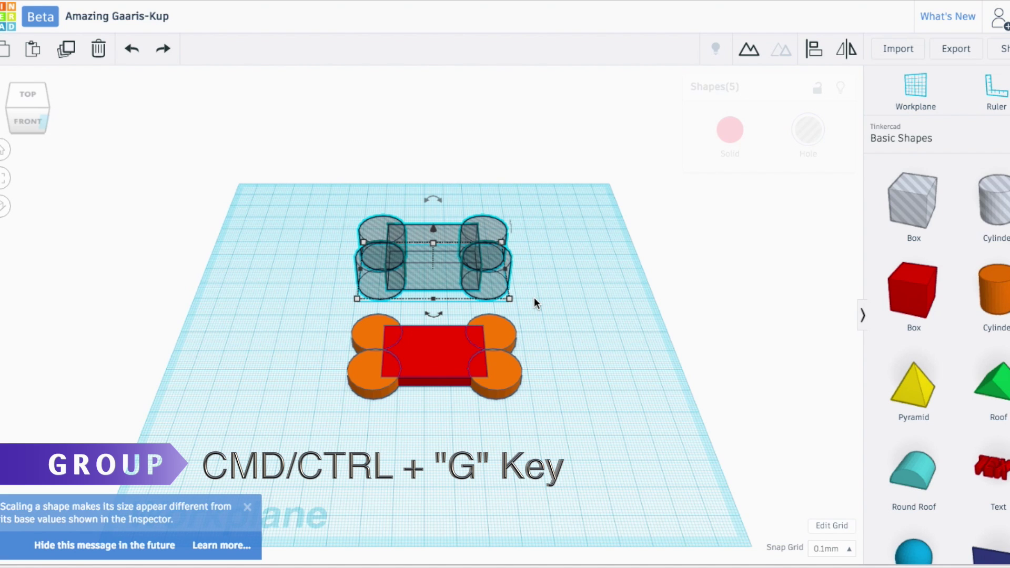
pyautogui.moveTo(451, 282); pyautogui.dragTo(451, 360)
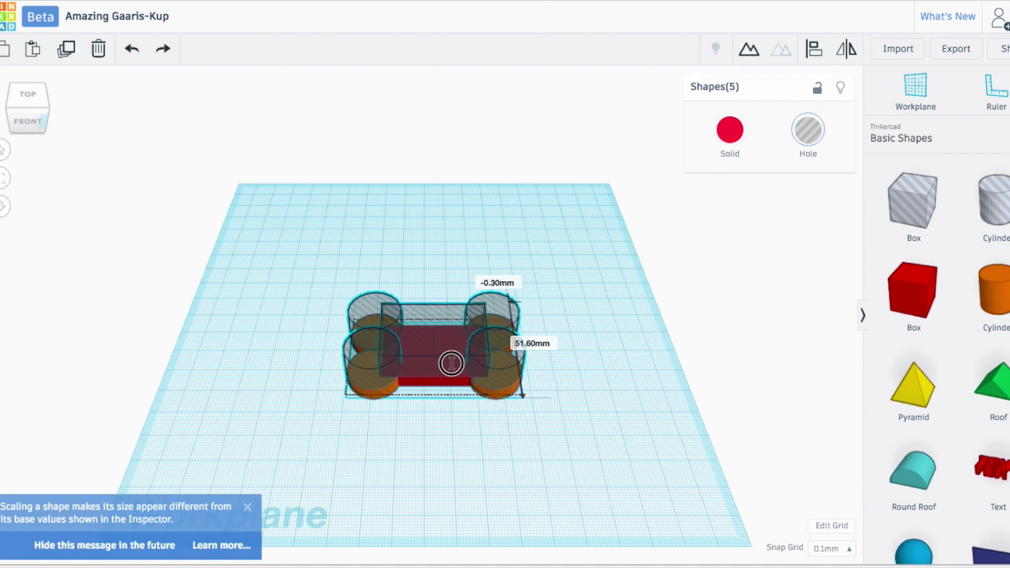
pyautogui.click(561, 370)
# Step: Resize the front-left cylinder hole to 18 mm by 18 mm
pyautogui.click(436, 317)
pyautogui.click(30, 128)
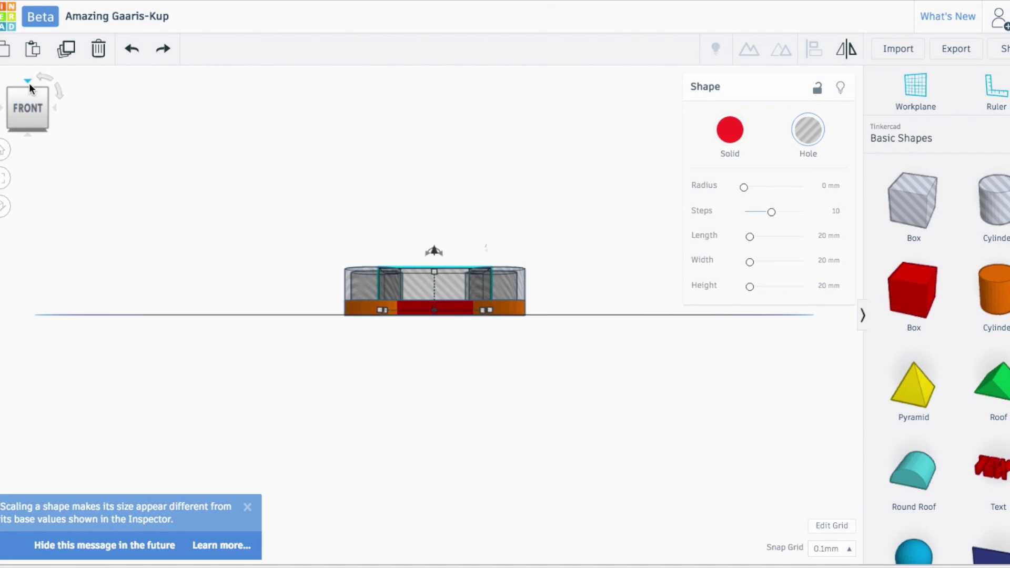
pyautogui.click(29, 86)
pyautogui.scroll(3, 502, 407)
pyautogui.click(323, 442)
pyautogui.moveTo(370, 479); pyautogui.dragTo(366, 476)
pyautogui.click(311, 310)
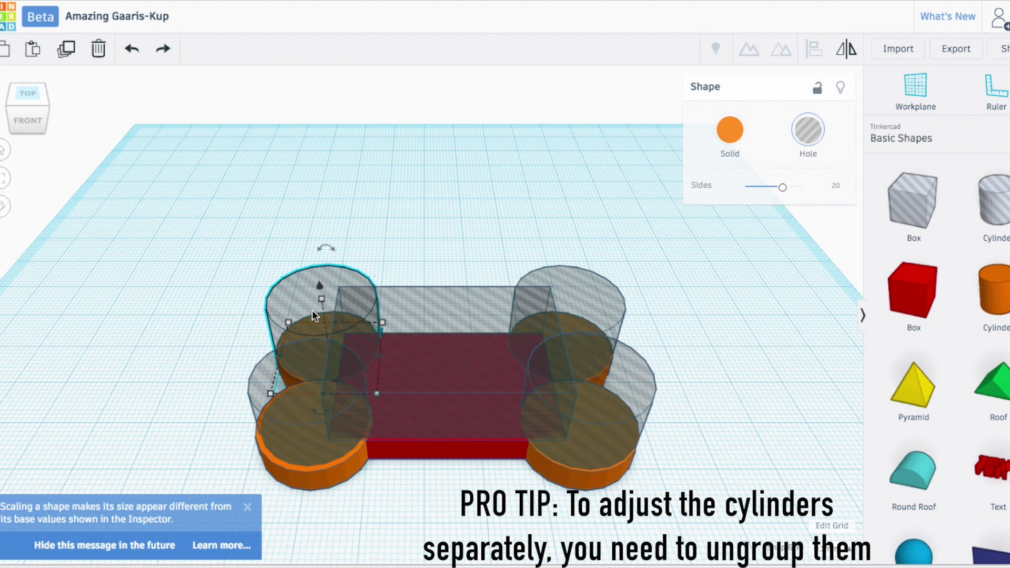
pyautogui.moveTo(314, 412); pyautogui.dragTo(314, 411)
pyautogui.click(332, 439)
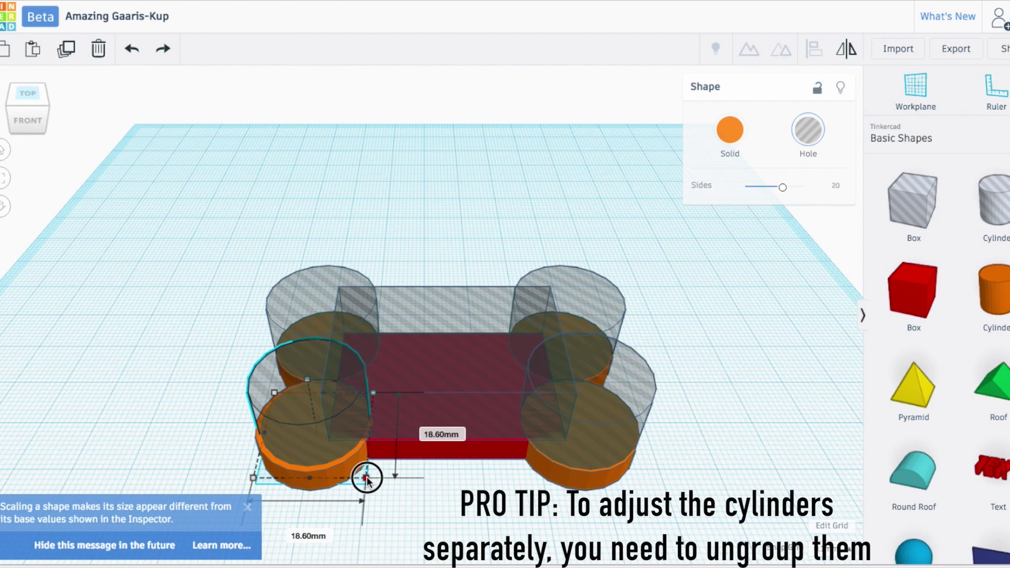
pyautogui.click(441, 438)
pyautogui.press('Tab')
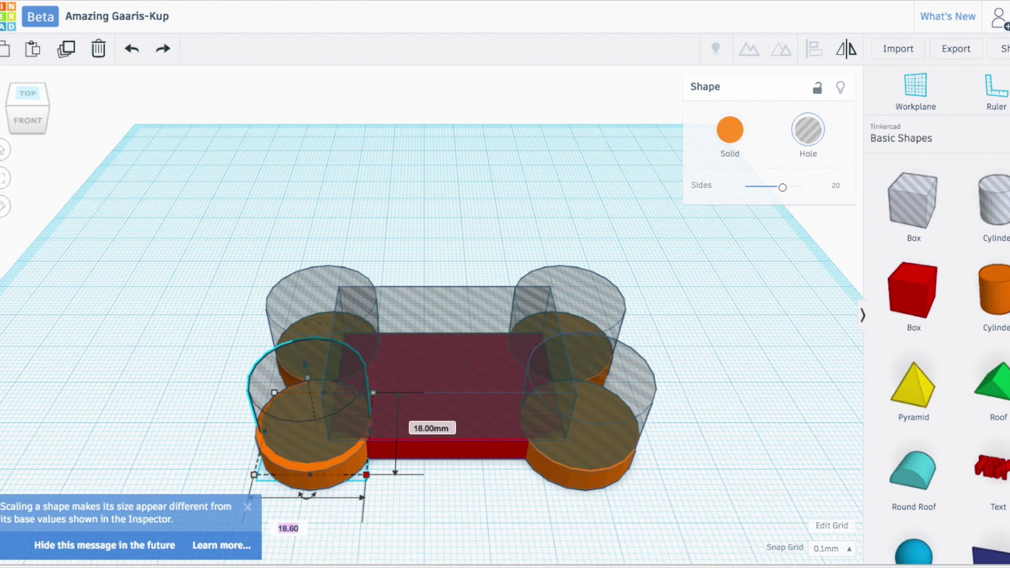
pyautogui.write('18')
pyautogui.press('Return')
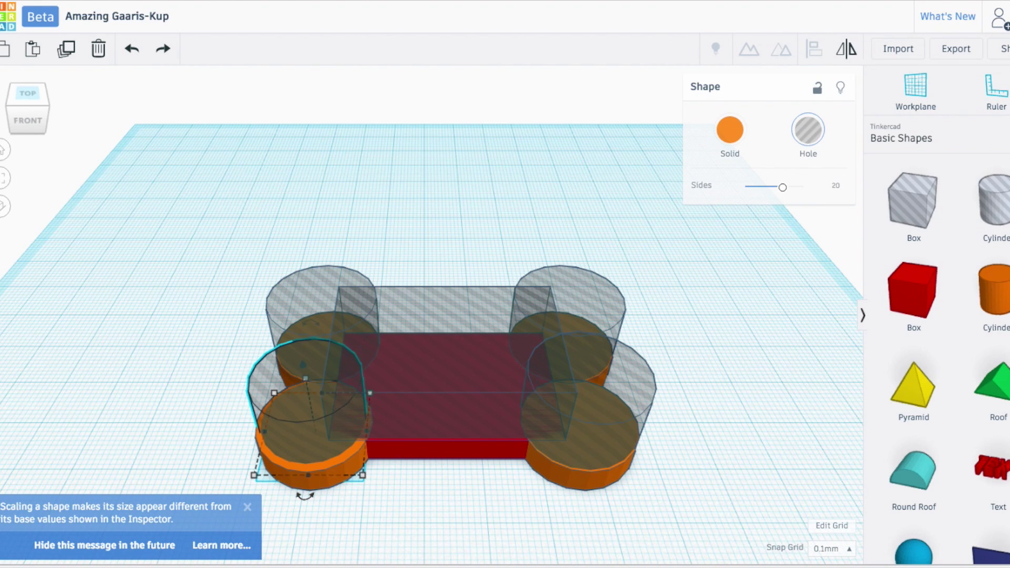
# Step: Nudge the front-left cylinder hole slightly right and forward over its orange cylinder
pyautogui.press('Right')
pyautogui.press('Right')
pyautogui.press('Right')
pyautogui.press('Down')
pyautogui.press('Down')
pyautogui.press('Down')
pyautogui.press('Down')
pyautogui.press('Down')
pyautogui.press('Down')
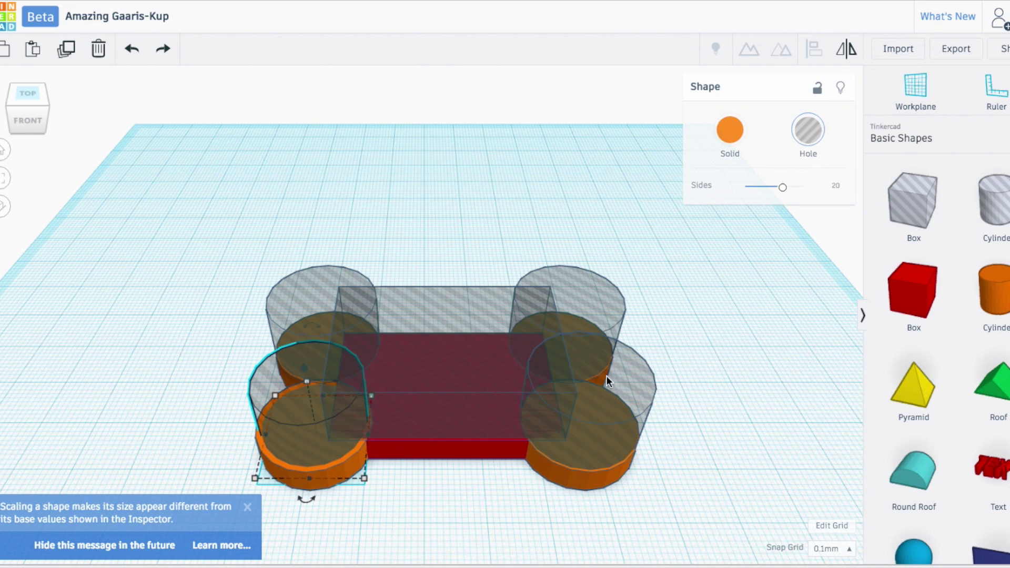
# Step: Resize the front-right cylinder hole to 18 mm by 18 mm
pyautogui.click(584, 407)
pyautogui.click(648, 481)
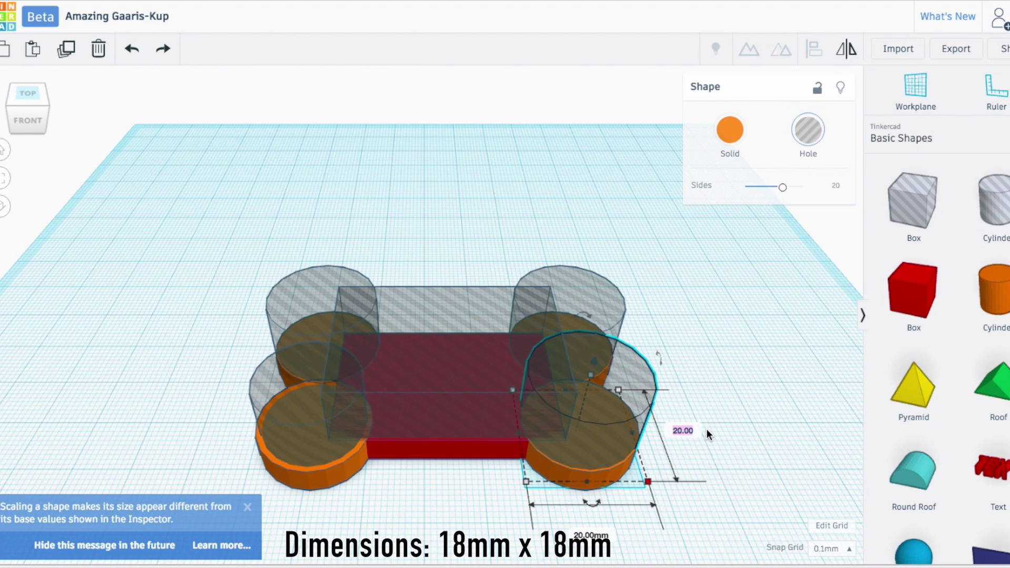
pyautogui.write('18')
pyautogui.press('Tab')
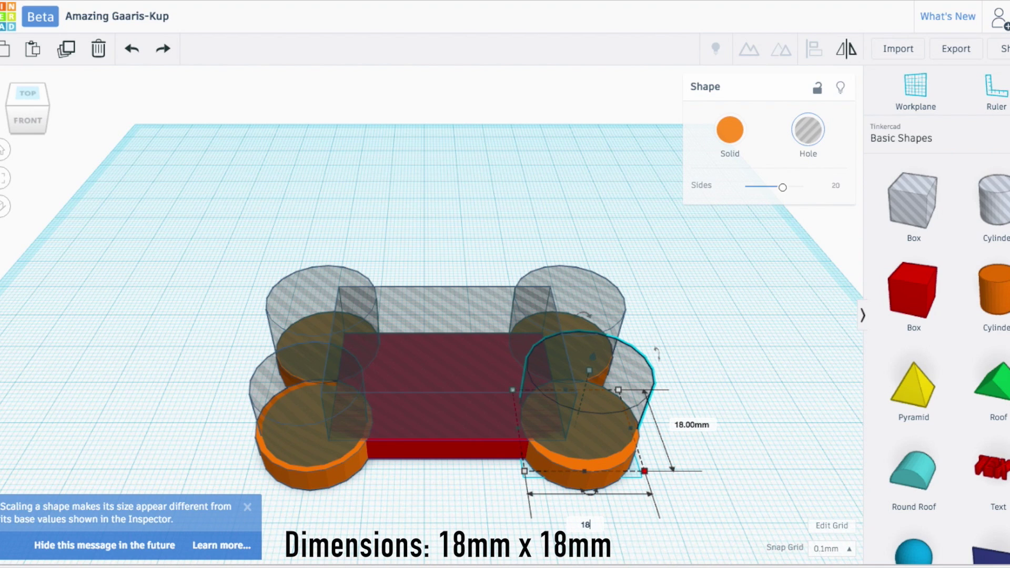
pyautogui.press('Return')
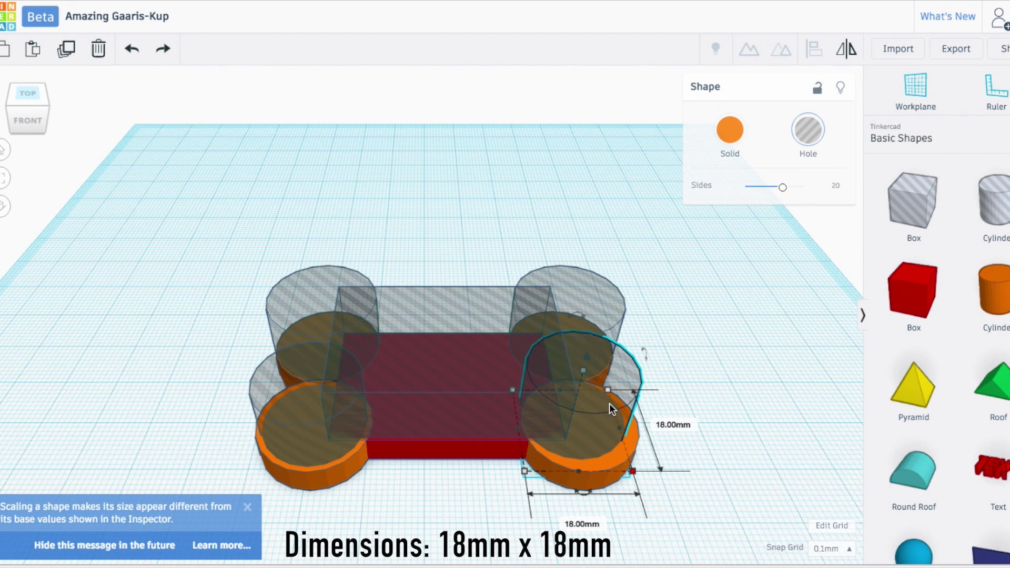
# Step: Move the front-right cylinder hole over its orange cylinder and center-align the two shapes
pyautogui.moveTo(599, 410); pyautogui.dragTo(597, 430)
pyautogui.keyDown('shift'); pyautogui.click(573, 477); pyautogui.keyUp('shift')
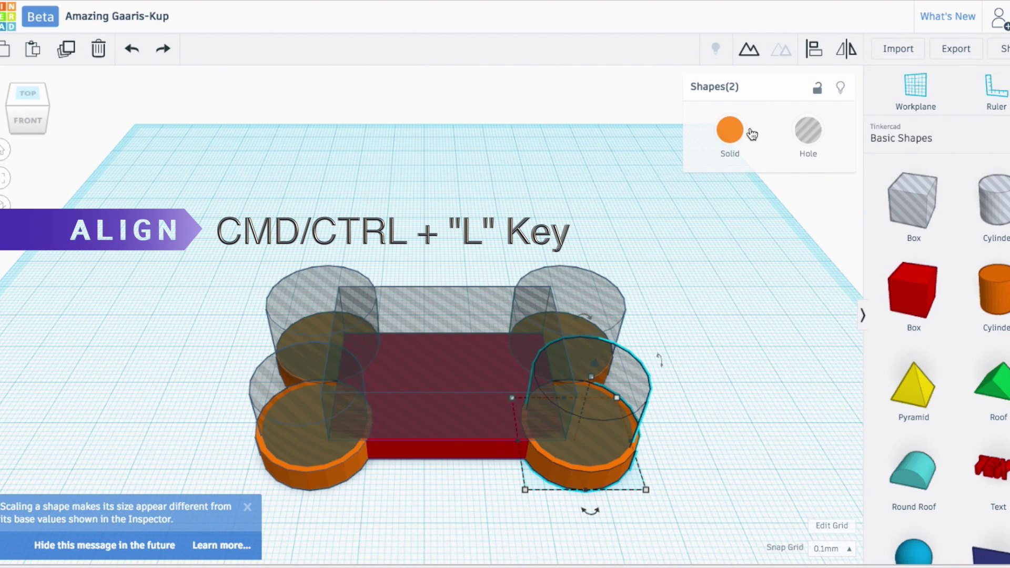
pyautogui.click(812, 61)
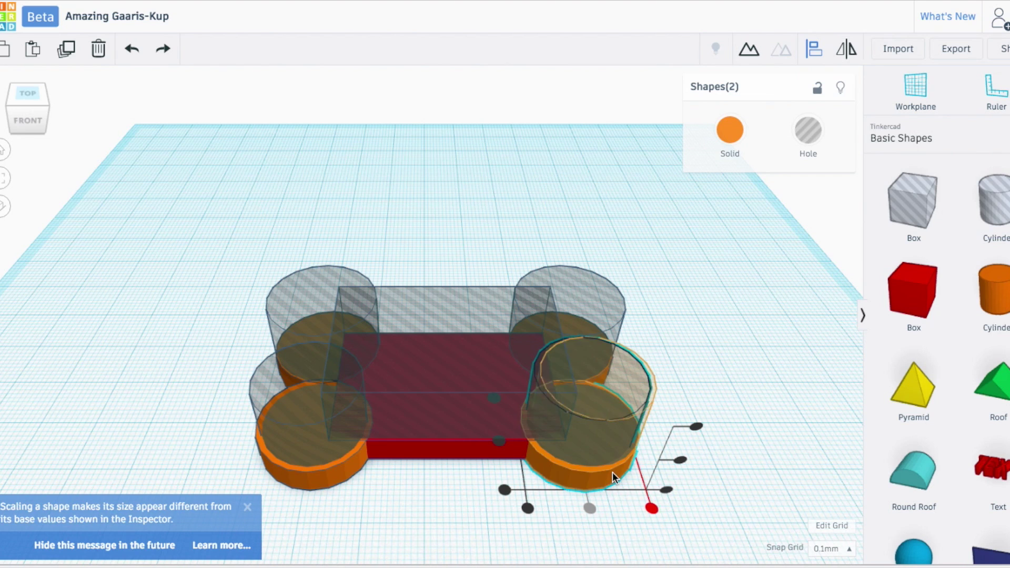
pyautogui.click(500, 442)
pyautogui.click(764, 440)
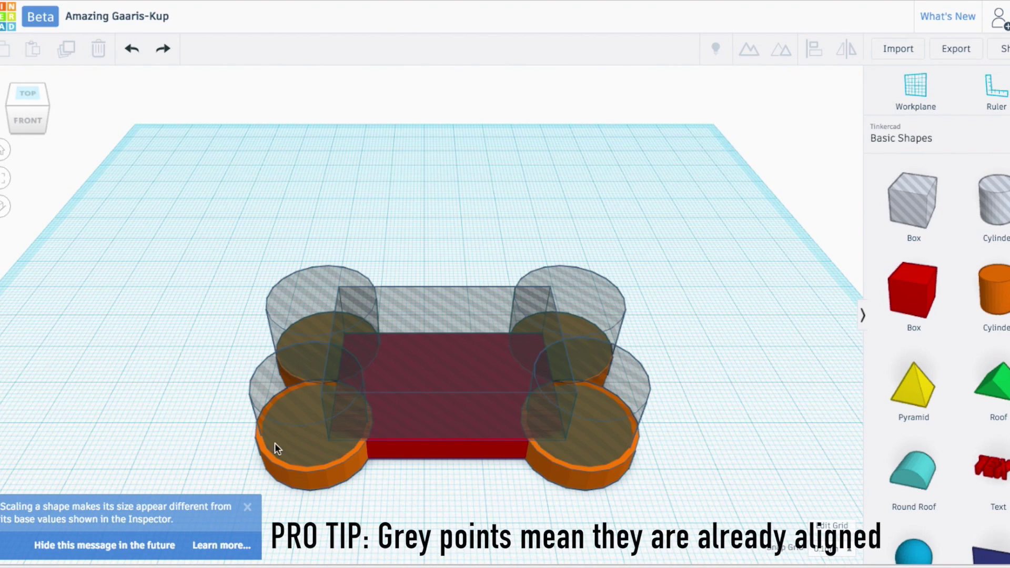
# Step: Check the alignment of the front-left cylinder hole with its orange cylinder from above
pyautogui.click(274, 443)
pyautogui.keyDown('shift'); pyautogui.click(295, 476); pyautogui.keyUp('shift')
pyautogui.click(813, 49)
pyautogui.moveTo(8, 120); pyautogui.dragTo(63, 266)
pyautogui.click(27, 94)
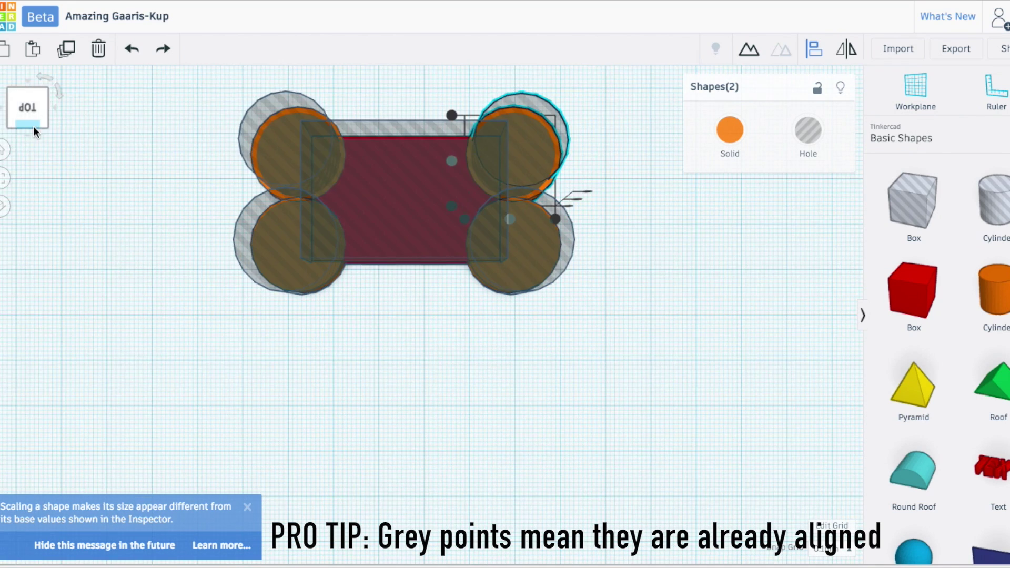
# Step: Resize the two rear cylinder holes to 18 mm by 18 mm and position them over their orange cylinders
pyautogui.click(34, 126)
pyautogui.click(311, 298)
pyautogui.write('18')
pyautogui.click(507, 298)
pyautogui.click(606, 272)
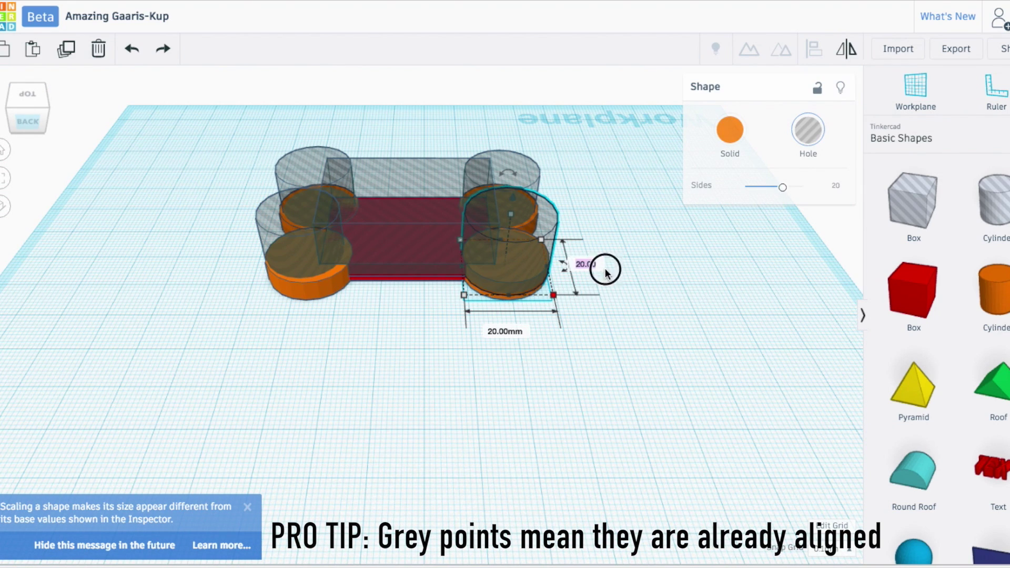
pyautogui.write('18')
pyautogui.click(499, 325)
pyautogui.write('18')
pyautogui.moveTo(633, 301); pyautogui.dragTo(518, 276)
pyautogui.moveTo(327, 309); pyautogui.dragTo(250, 274)
# Step: Resize the box hole to 36 mm by 24 mm
pyautogui.click(412, 243)
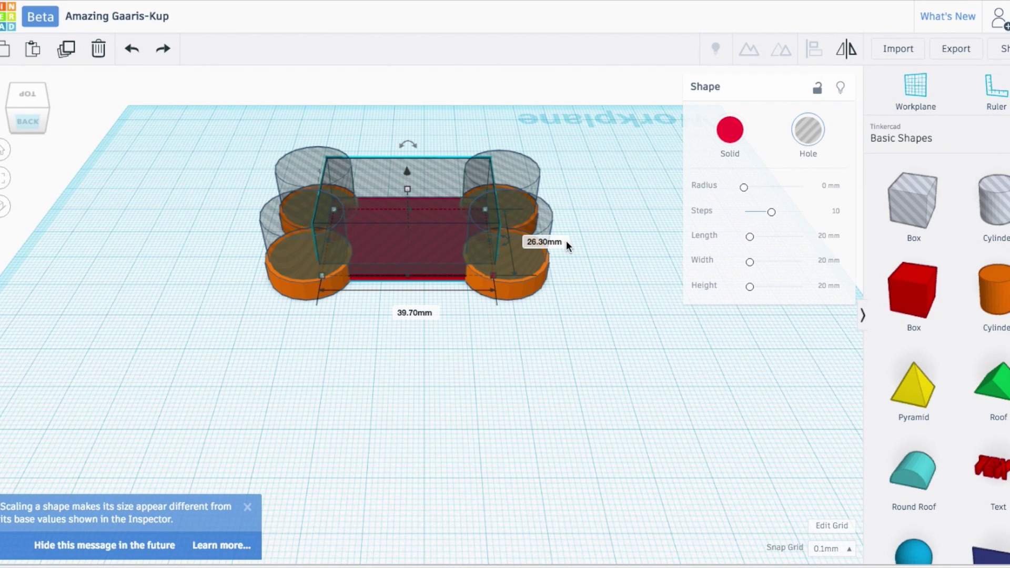
pyautogui.click(524, 238)
pyautogui.write('24')
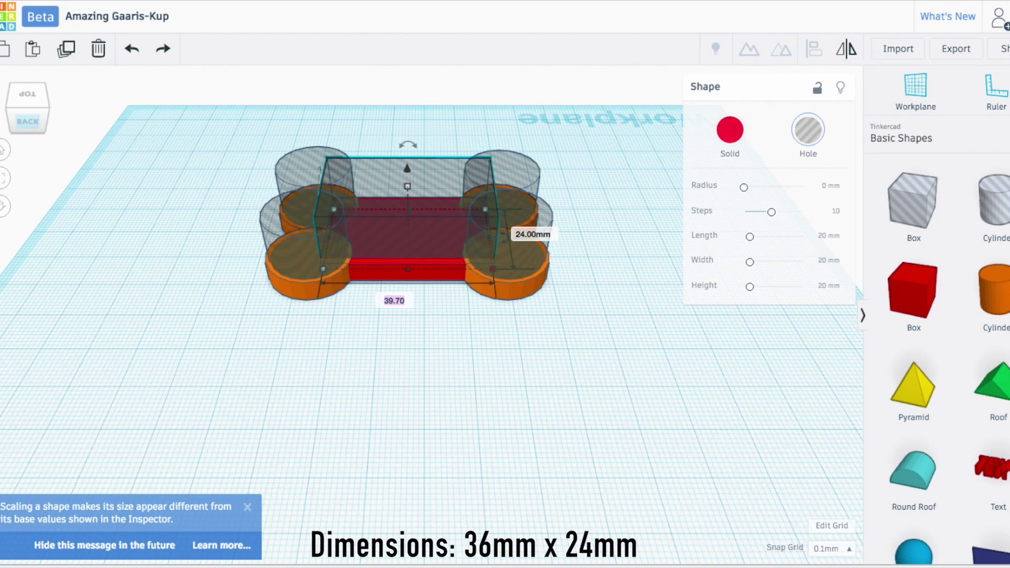
pyautogui.press('Return')
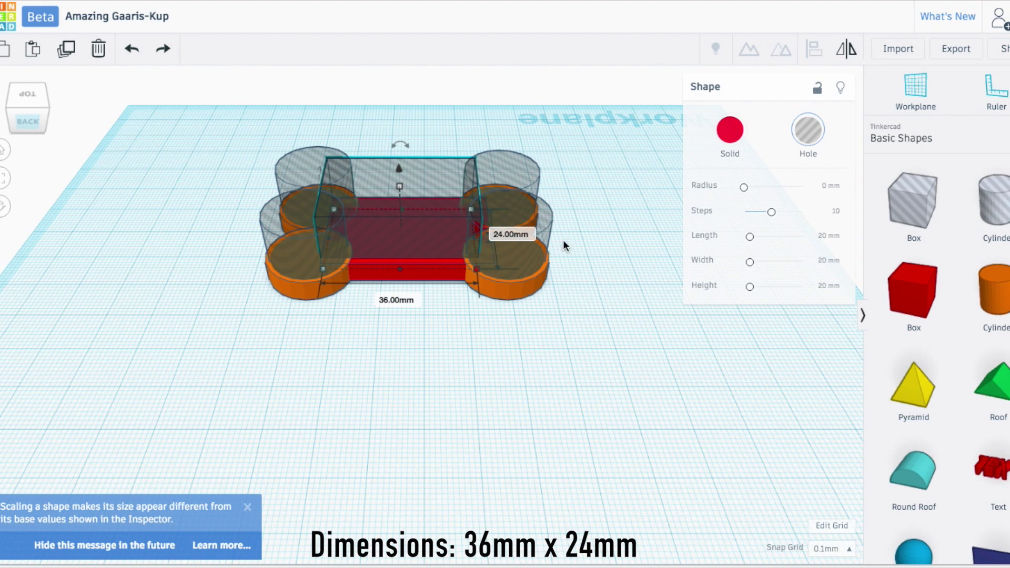
# Step: Center-align the box hole with the red box
pyautogui.keyDown('shift'); pyautogui.click(424, 278); pyautogui.keyUp('shift')
pyautogui.click(408, 289)
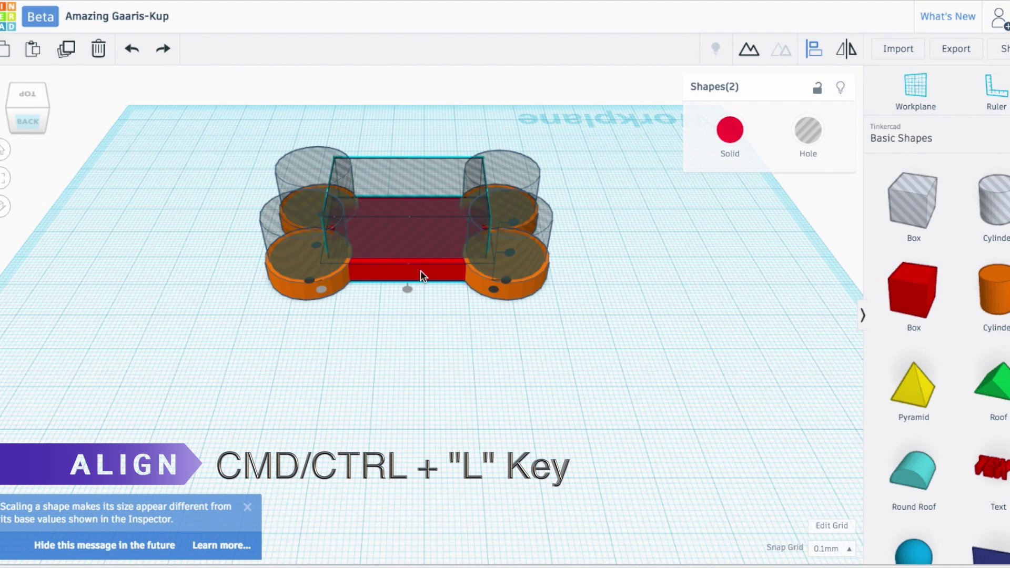
pyautogui.click(317, 246)
pyautogui.click(426, 359)
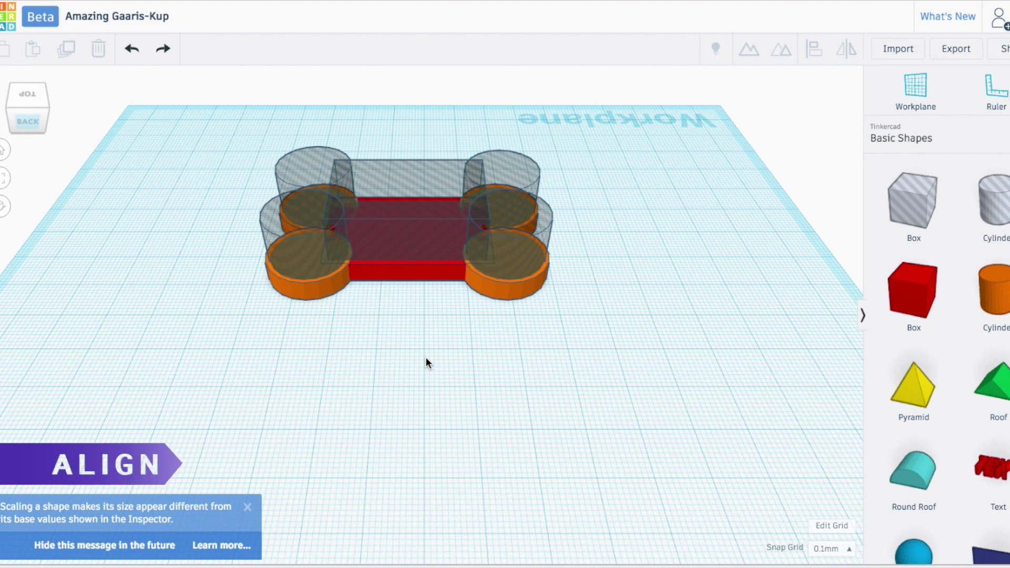
# Step: Group all ten solid and hole shapes to cut the bone-shaped recess into the bone
pyautogui.click(26, 89)
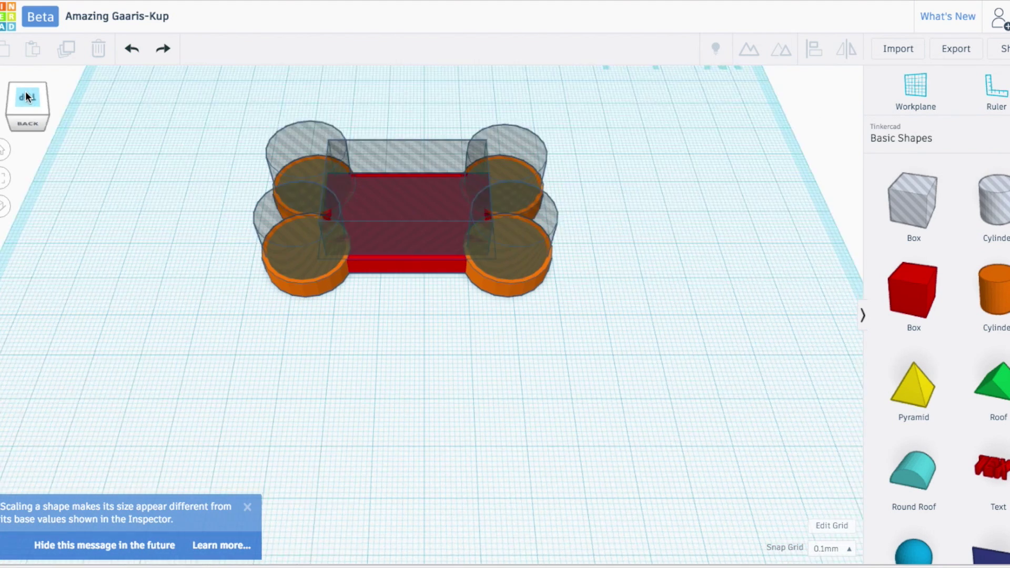
pyautogui.moveTo(216, 68); pyautogui.dragTo(646, 337)
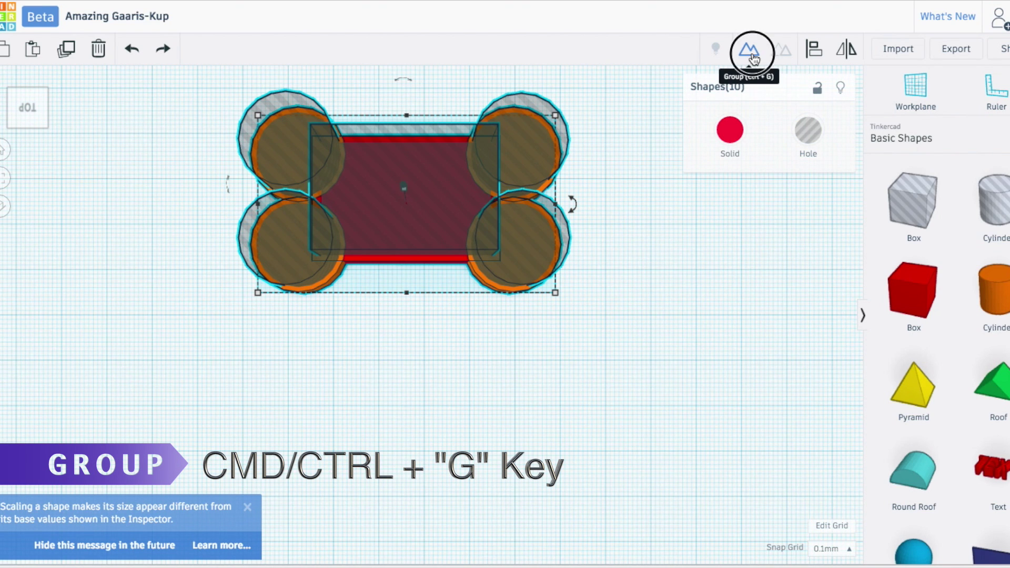
pyautogui.click(749, 48)
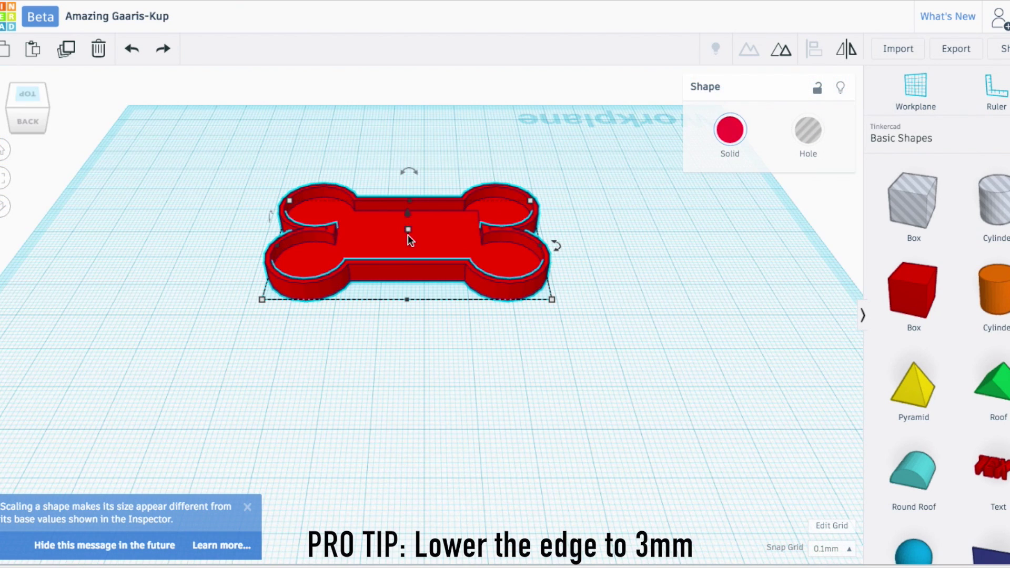
pyautogui.moveTo(408, 235); pyautogui.dragTo(410, 241)
pyautogui.click(446, 240)
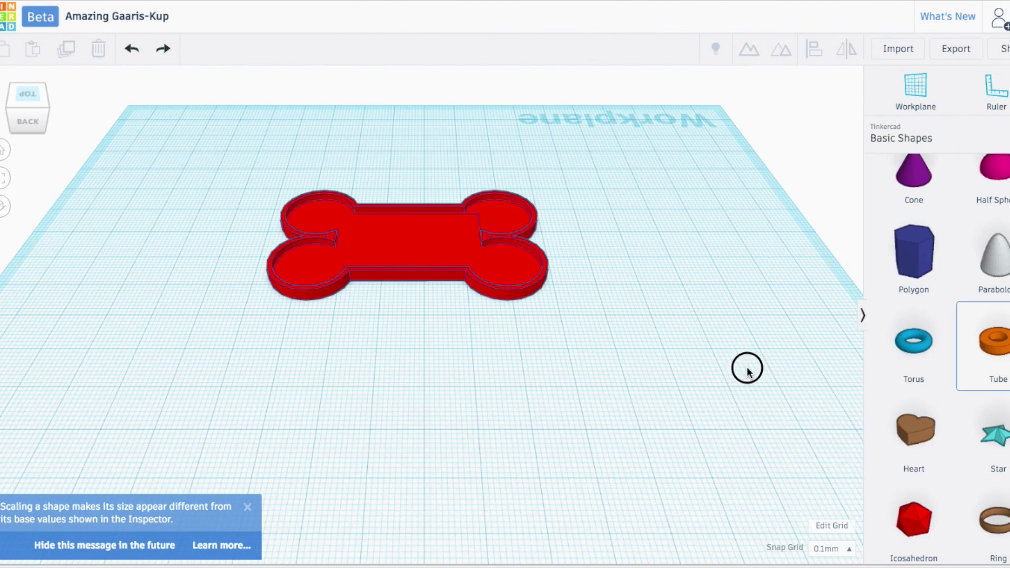
# Step: Place a tube against the middle of the bone's back edge as a hanging loop
pyautogui.moveTo(747, 369); pyautogui.dragTo(418, 294)
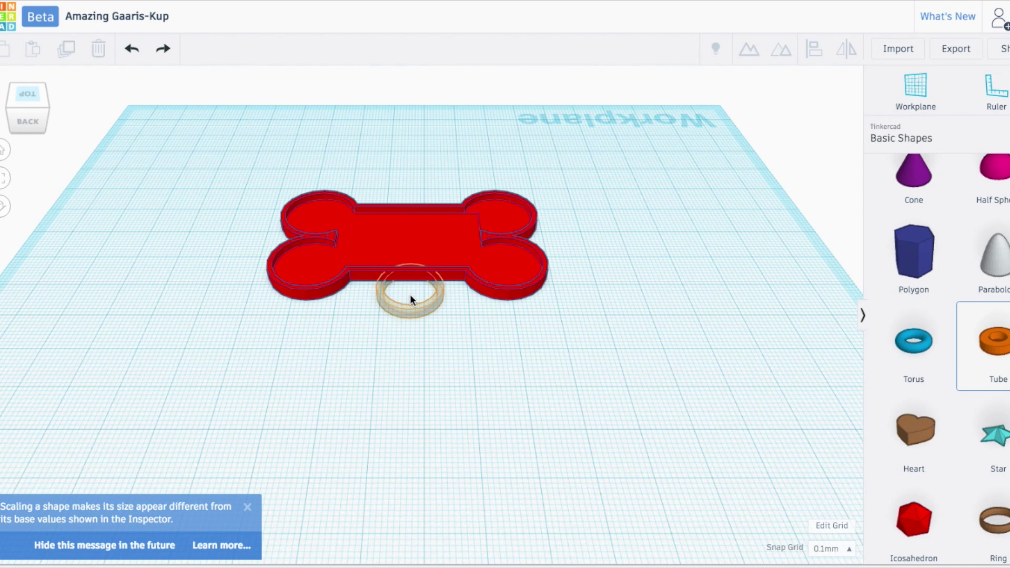
pyautogui.moveTo(410, 296); pyautogui.dragTo(410, 296)
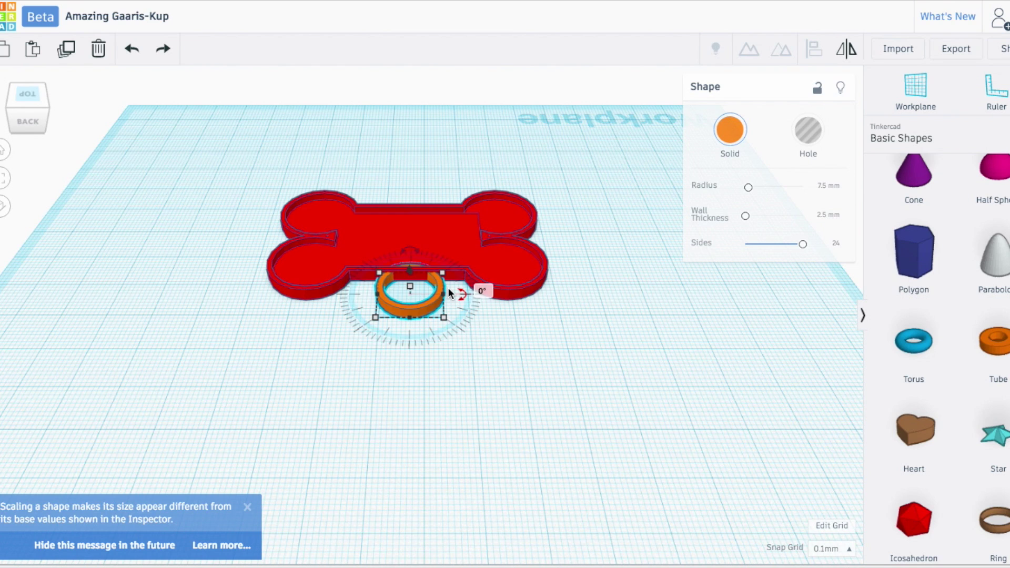
# Step: Ungroup the bone back into its separate solid and hole shapes
pyautogui.moveTo(613, 351); pyautogui.dragTo(615, 355)
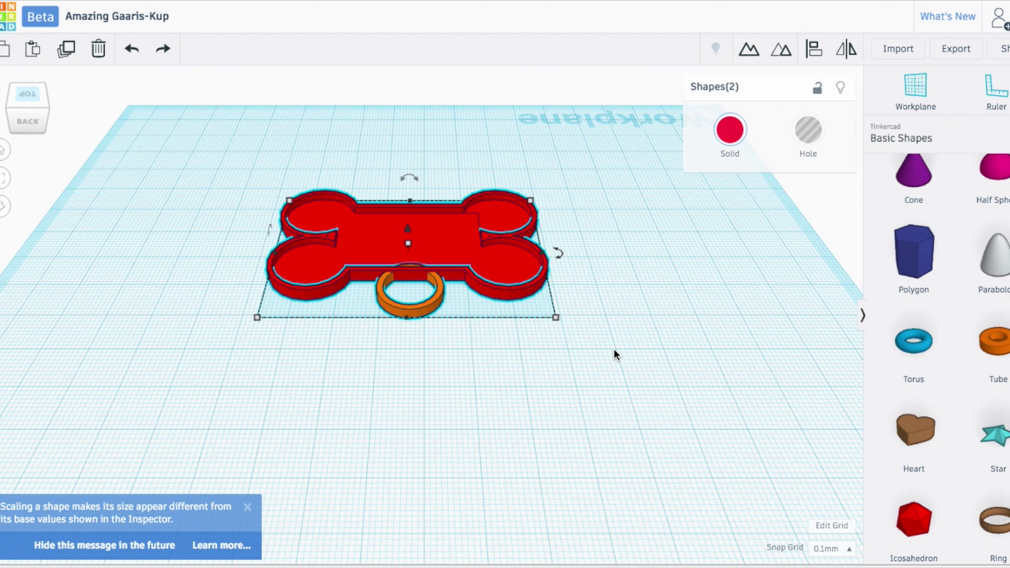
pyautogui.click(783, 53)
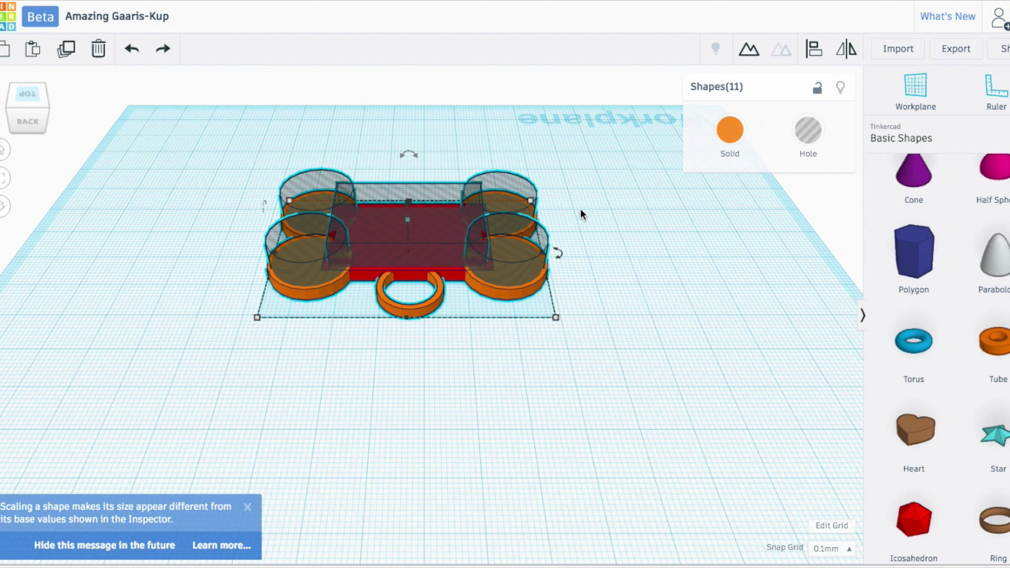
pyautogui.click(597, 296)
# Step: Lengthen the box hole to about 40.55 mm by extending one of its ends farther into the cylinders
pyautogui.click(436, 218)
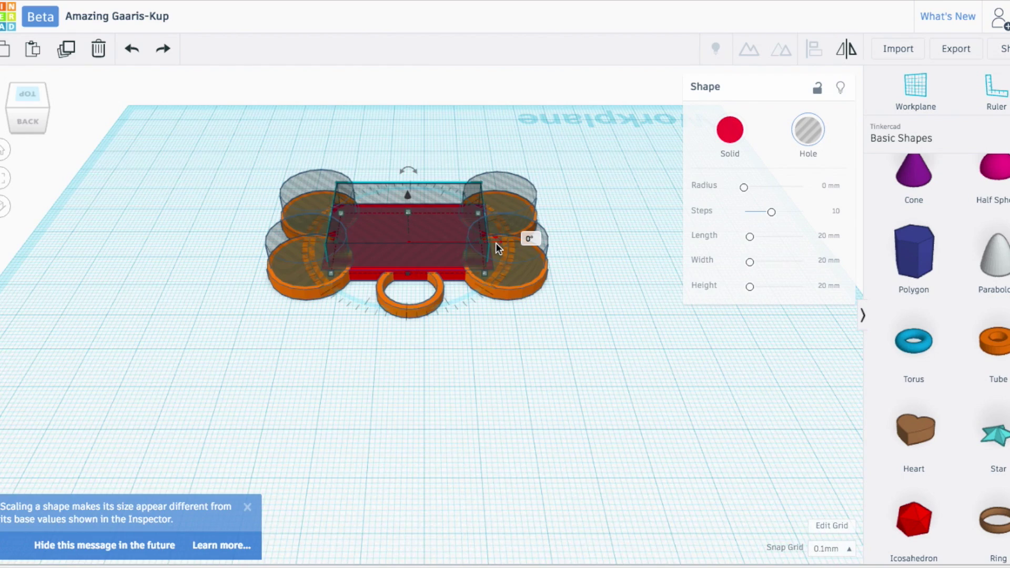
pyautogui.scroll(5, 496, 242)
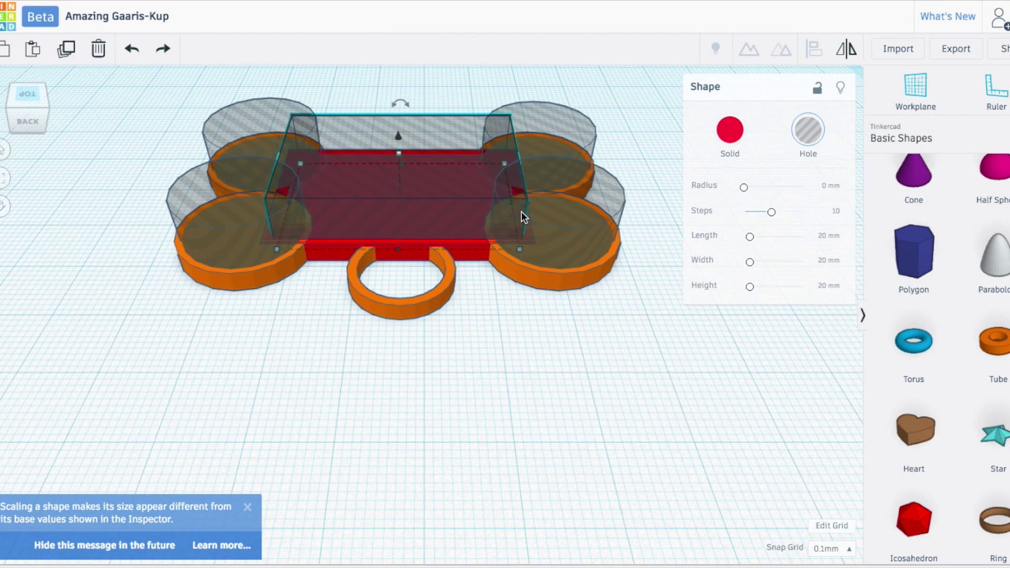
pyautogui.moveTo(512, 203); pyautogui.dragTo(540, 201)
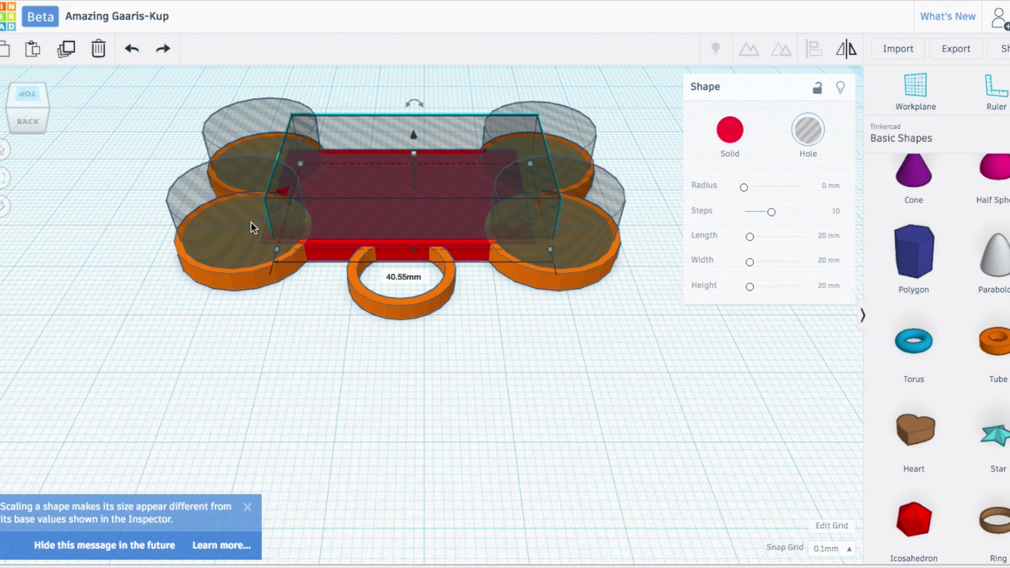
# Step: Extend the box hole's other end farther into the cylinders, and center the tube, solid box and box hole along the bone's length
pyautogui.moveTo(290, 206); pyautogui.dragTo(251, 204)
pyautogui.click(422, 305)
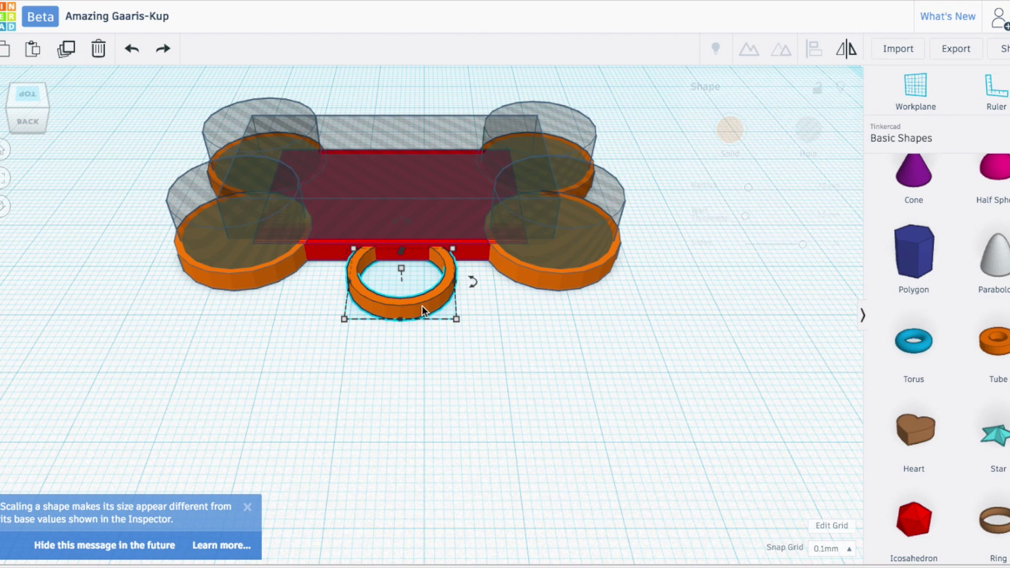
pyautogui.keyDown('shift'); pyautogui.click(413, 251); pyautogui.keyUp('shift')
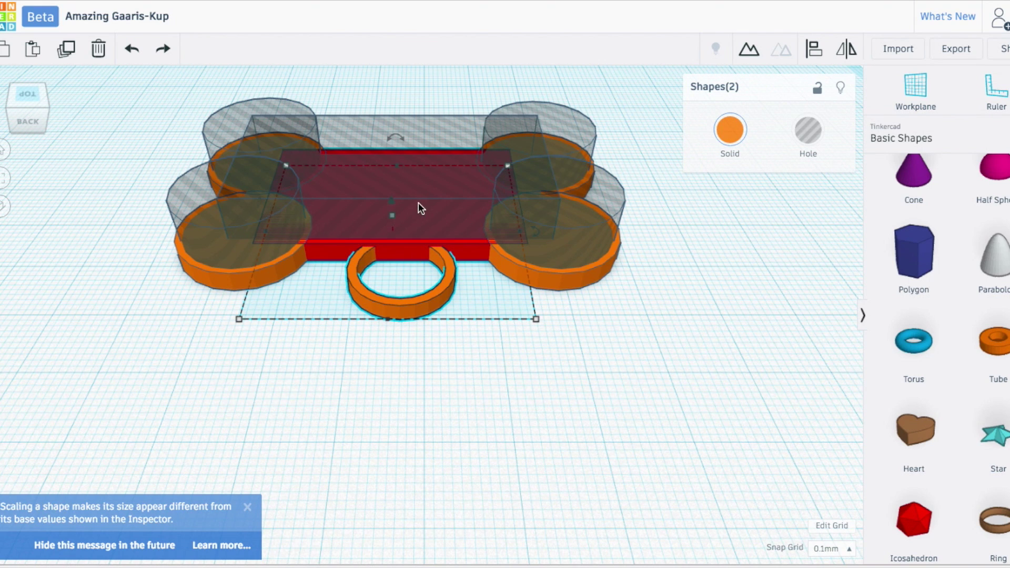
pyautogui.keyDown('shift'); pyautogui.click(444, 128); pyautogui.keyUp('shift')
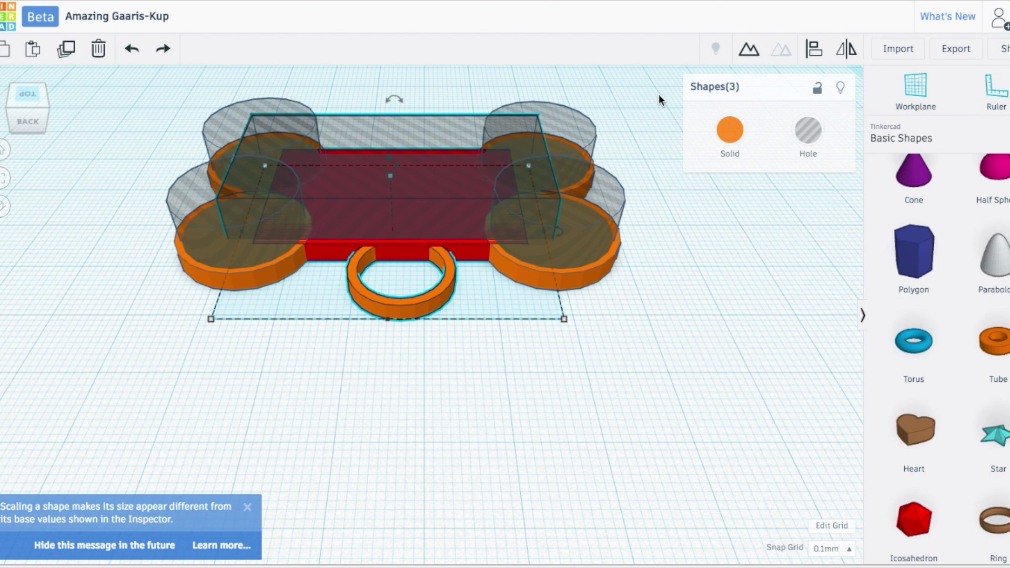
pyautogui.click(806, 53)
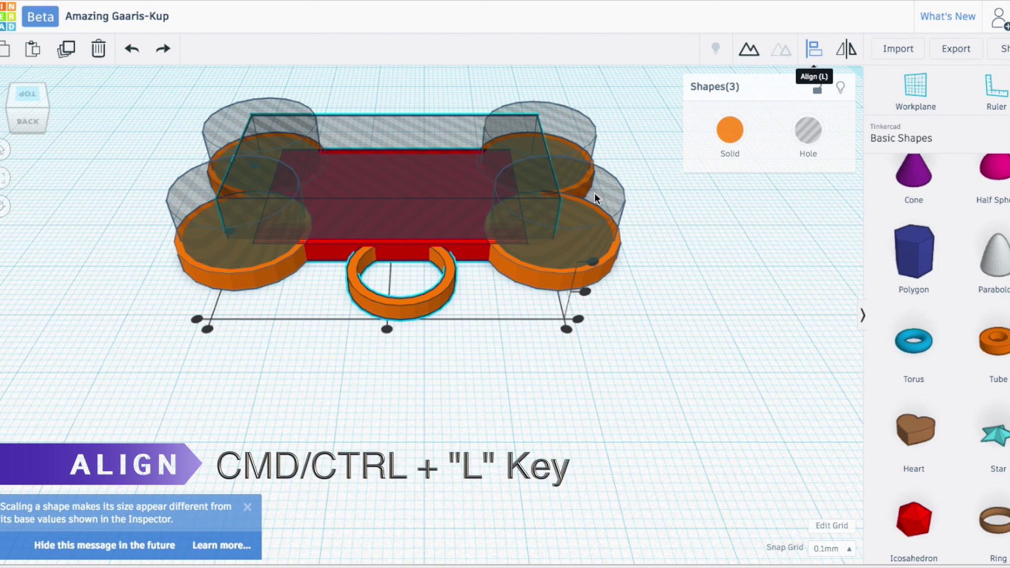
pyautogui.click(387, 329)
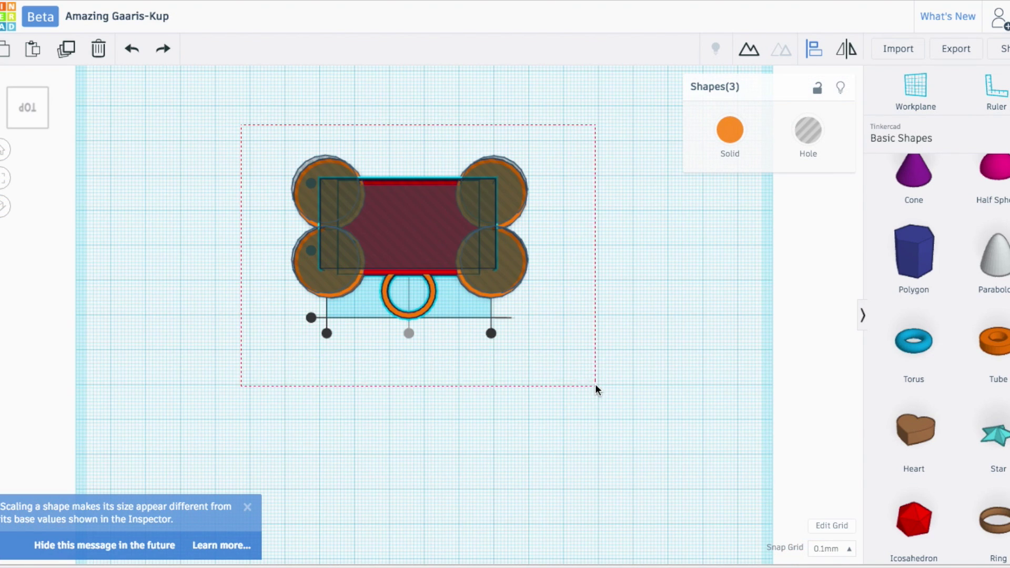
# Step: Group all eleven shapes to cut the bone-shaped recess and join the hanging loop to the bone
pyautogui.moveTo(595, 386); pyautogui.dragTo(596, 386)
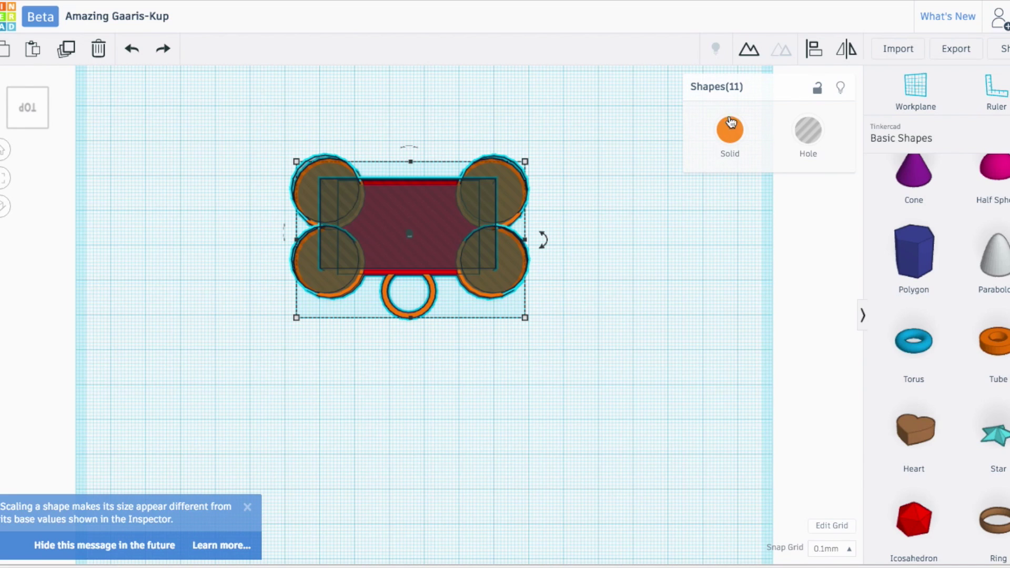
pyautogui.click(747, 51)
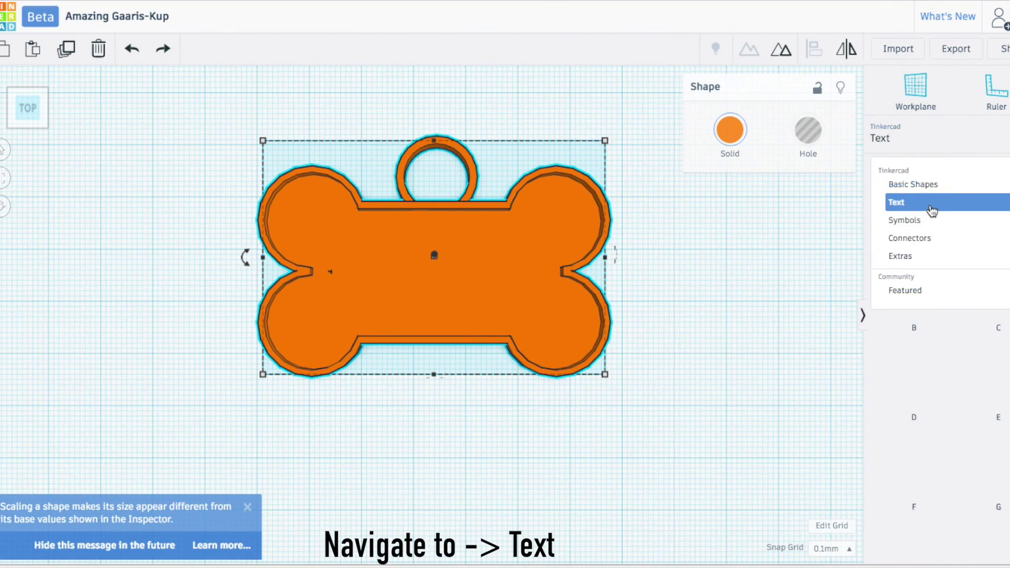
# Step: Place the letter shapes J, A, C and K from the Text collection in a row below the bone
pyautogui.scroll(-5, 947, 323)
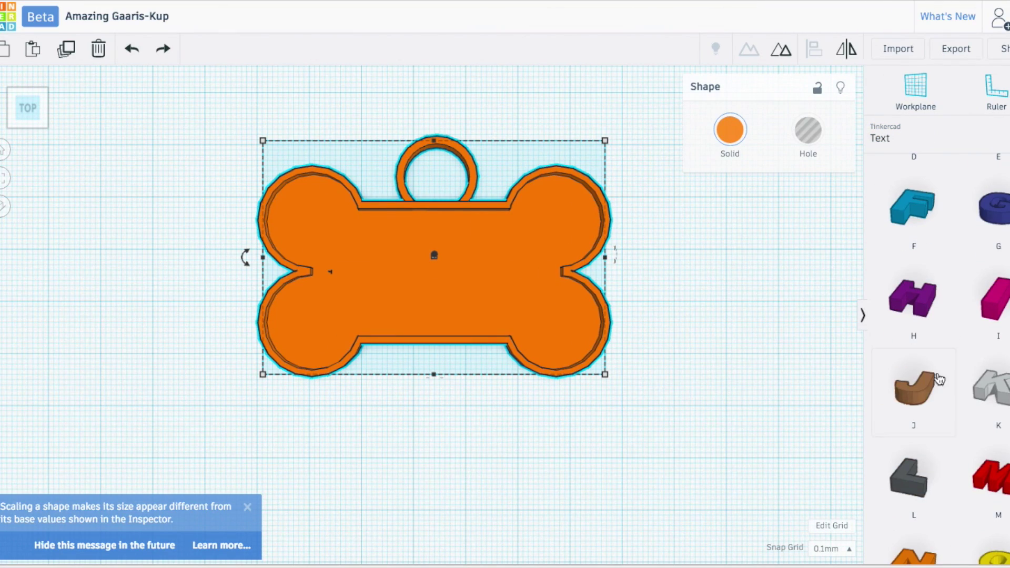
pyautogui.moveTo(914, 389); pyautogui.dragTo(402, 438)
pyautogui.scroll(8, 859, 368)
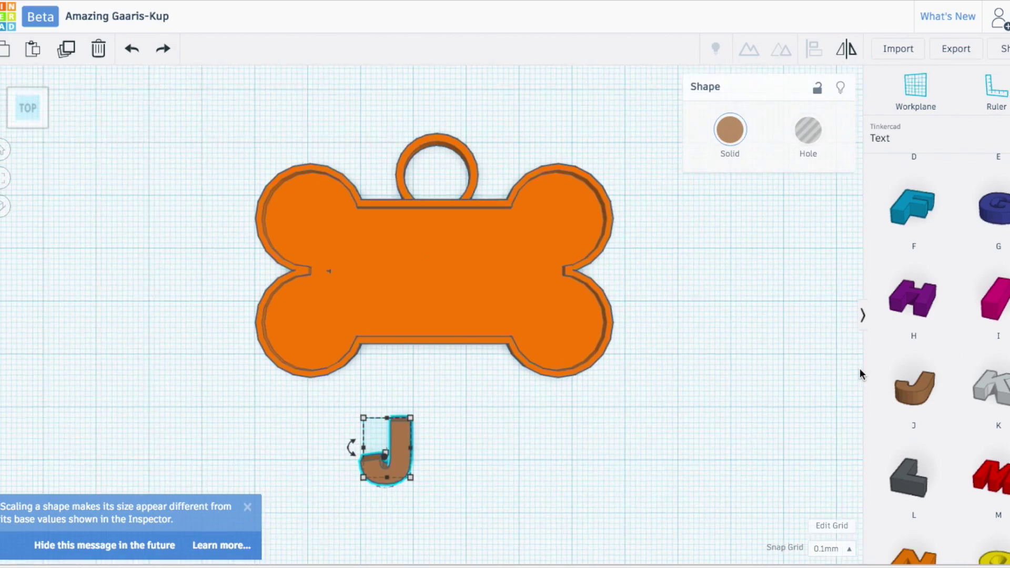
pyautogui.scroll(-2, 940, 414)
pyautogui.scroll(-2, 745, 368)
pyautogui.scroll(-10, 743, 365)
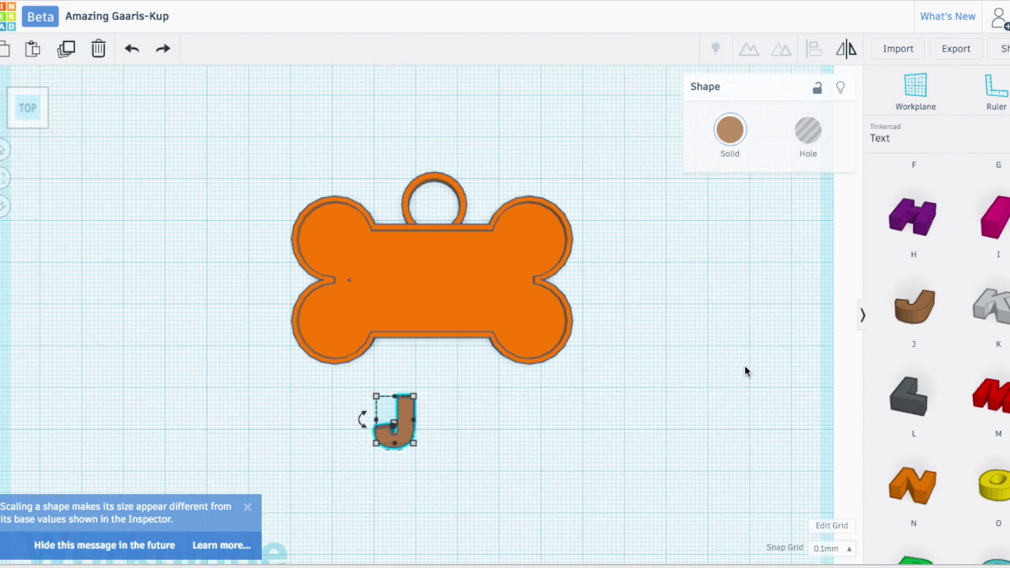
pyautogui.click(744, 365)
pyautogui.scroll(5, 937, 315)
pyautogui.moveTo(608, 426); pyautogui.dragTo(449, 427)
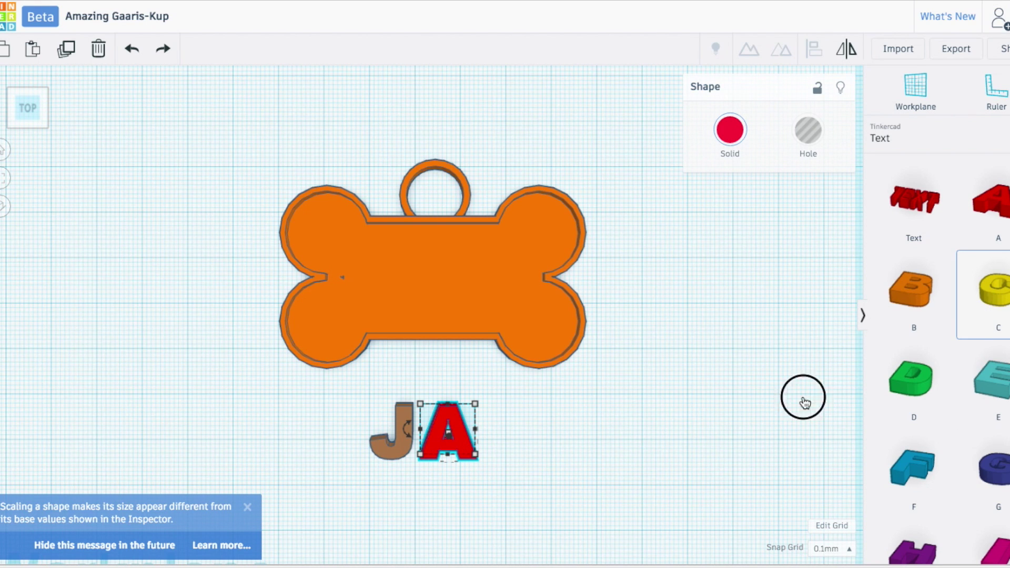
pyautogui.moveTo(804, 403); pyautogui.dragTo(505, 429)
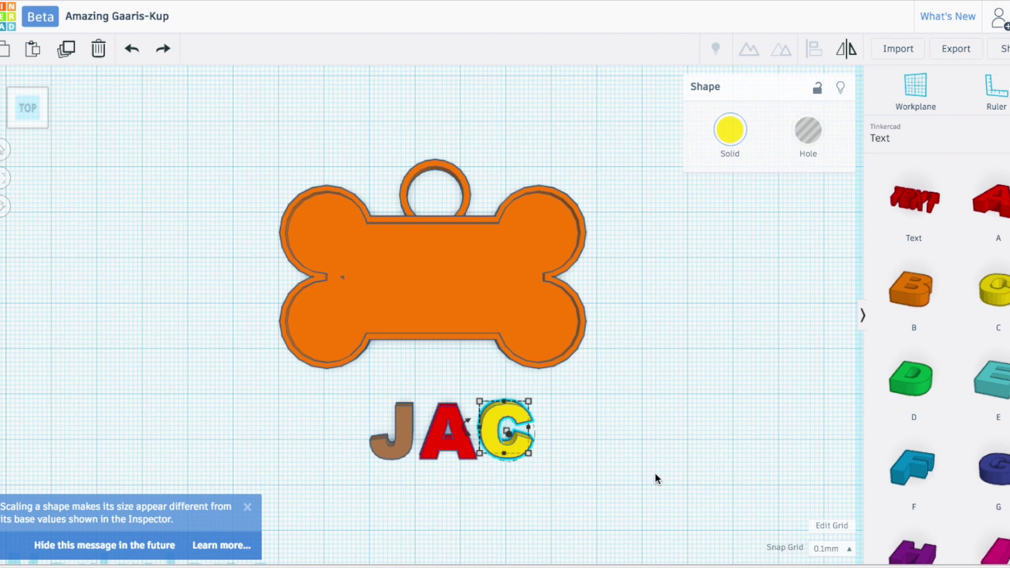
pyautogui.scroll(-5, 936, 342)
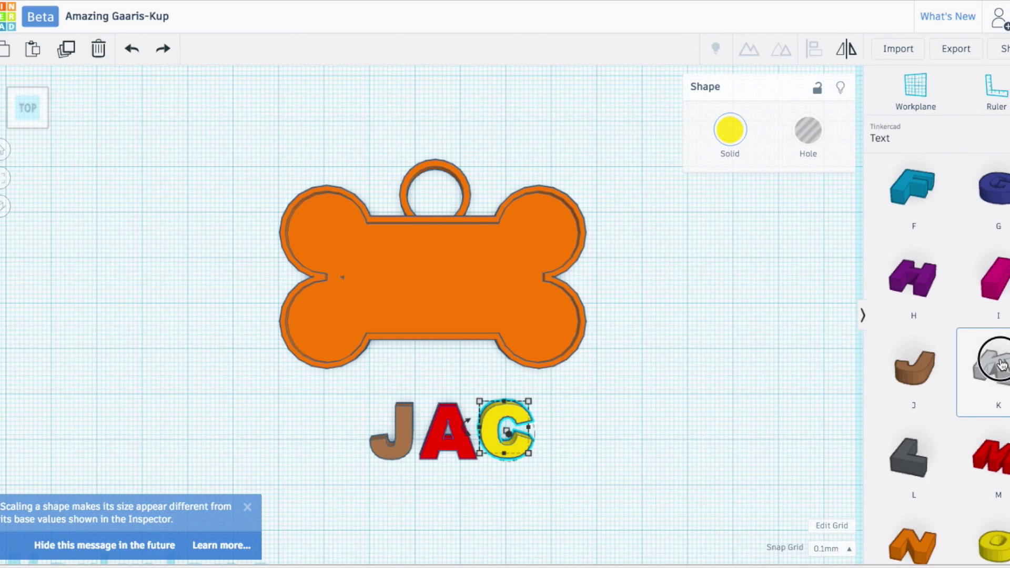
pyautogui.moveTo(994, 402); pyautogui.dragTo(562, 428)
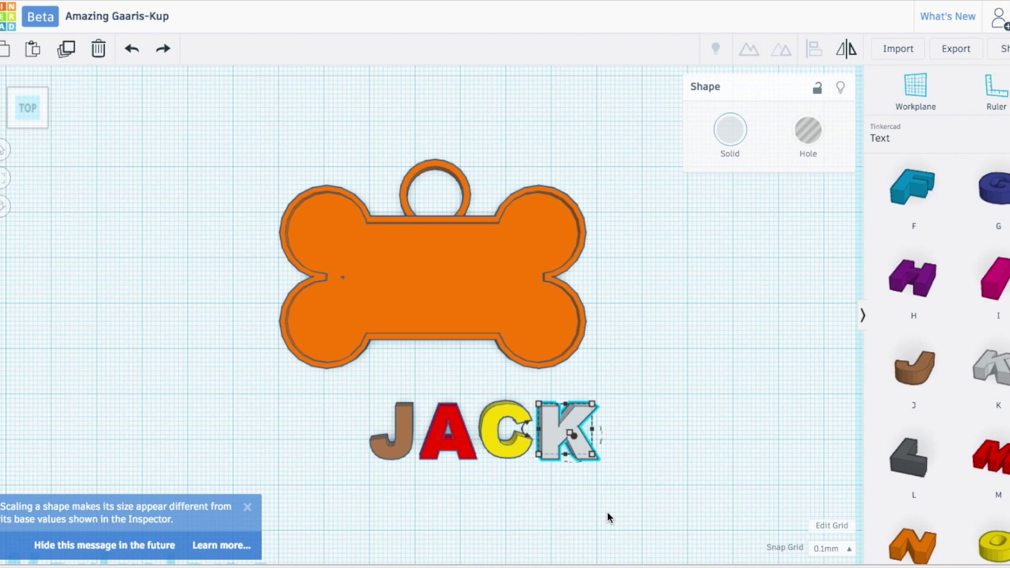
# Step: Align the four letters on the horizontal center line of their row
pyautogui.moveTo(621, 500); pyautogui.dragTo(356, 424)
pyautogui.click(813, 48)
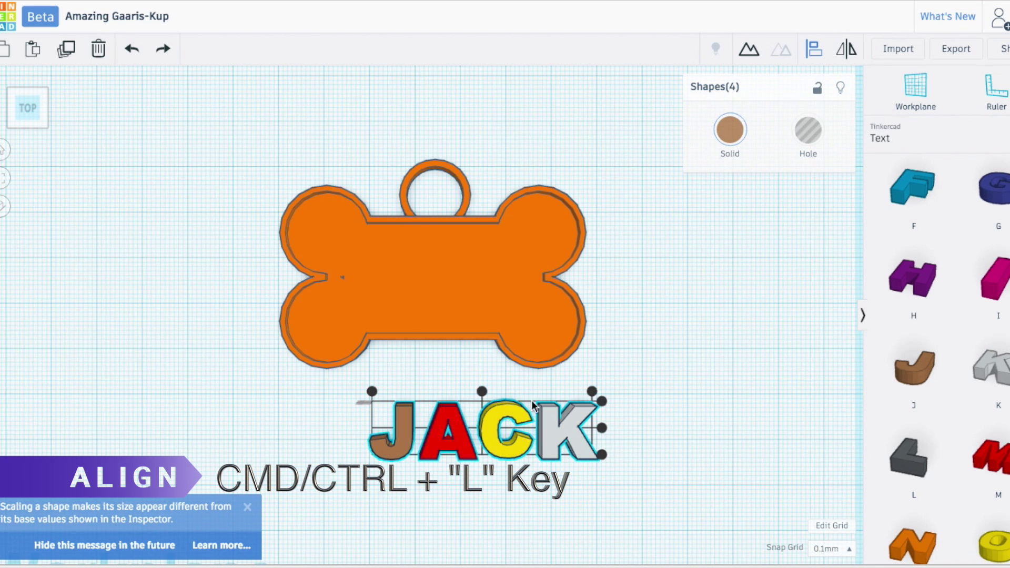
pyautogui.click(602, 428)
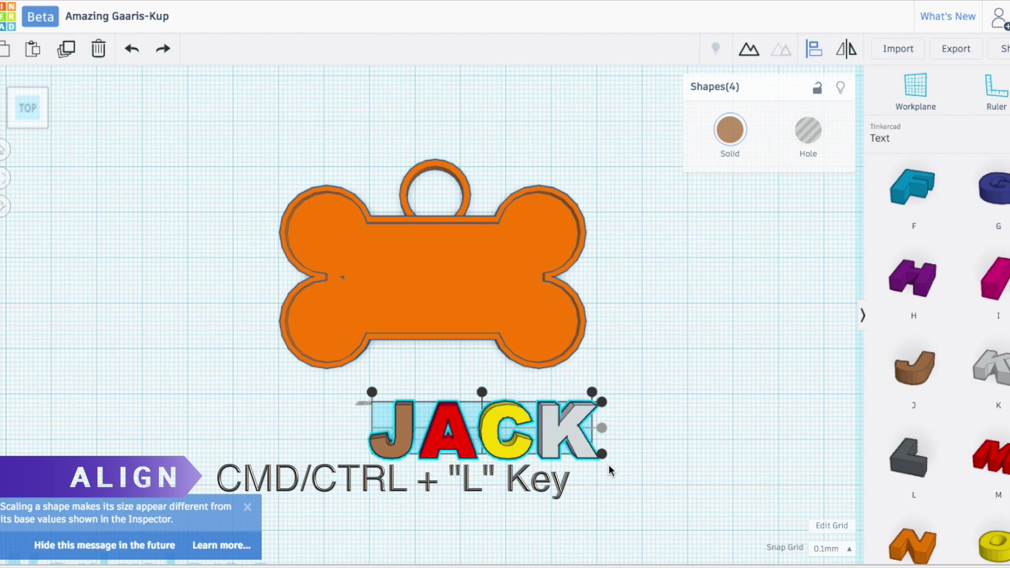
pyautogui.click(653, 448)
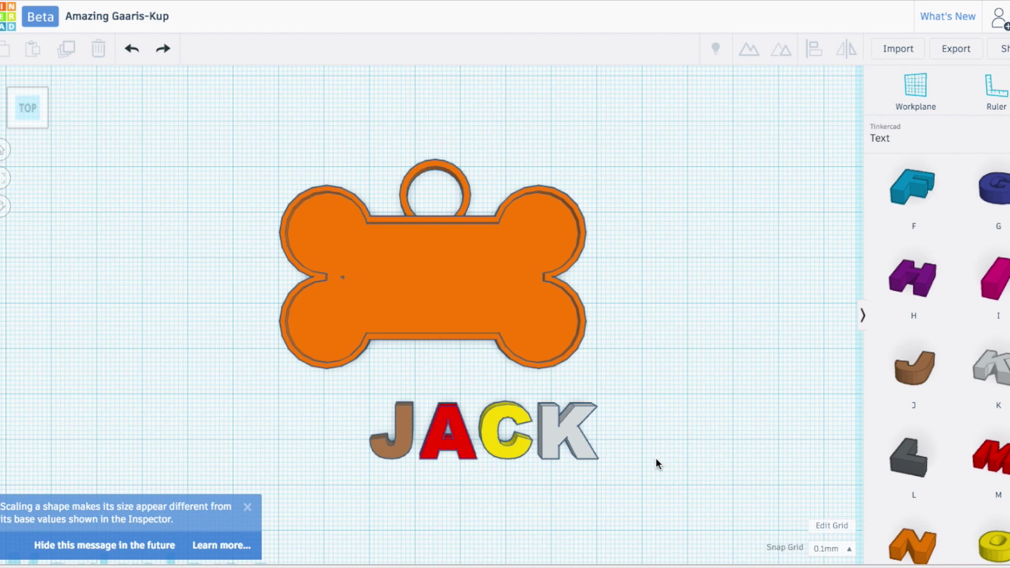
# Step: Nudge the letters A, C and K to the left in small increments to tighten the word's spacing
pyautogui.click(459, 440)
pyautogui.scroll(1, 458, 440)
pyautogui.press('Left')
pyautogui.press('Left')
pyautogui.press('Left')
pyautogui.press('Left')
pyautogui.press('Left')
pyautogui.press('Left')
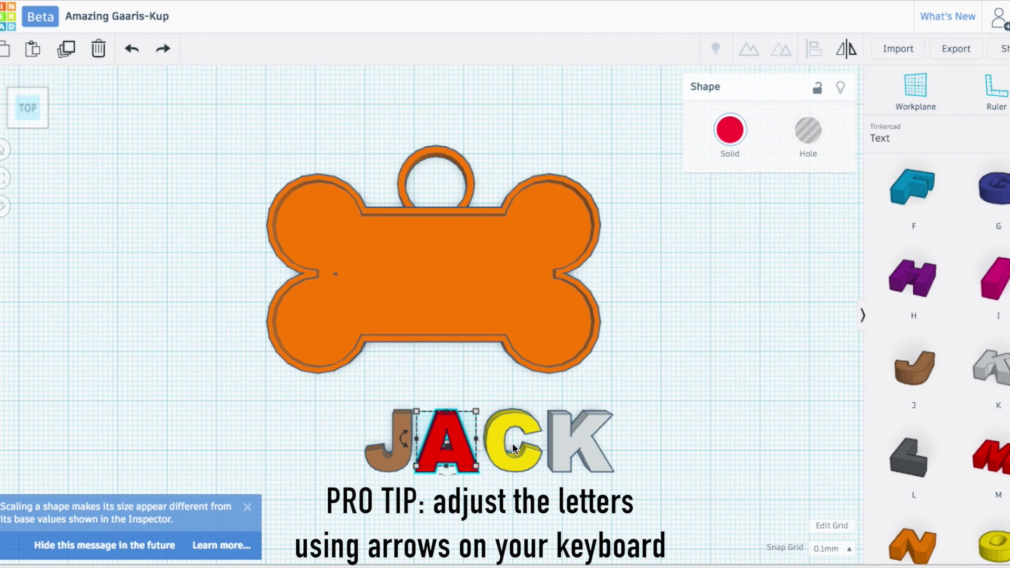
pyautogui.scroll(1, 513, 443)
pyautogui.click(516, 441)
pyautogui.press('Left')
pyautogui.press('Left')
pyautogui.press('Left')
pyautogui.press('Left')
pyautogui.press('Left')
pyautogui.press('Left')
pyautogui.press('Left')
pyautogui.press('Left')
pyautogui.press('Left')
pyautogui.press('Left')
pyautogui.press('Left')
pyautogui.press('Left')
pyautogui.press('Left')
pyautogui.press('Left')
pyautogui.click(594, 453)
pyautogui.press('Left')
pyautogui.press('Left')
pyautogui.press('Left')
pyautogui.press('Left')
pyautogui.press('Left')
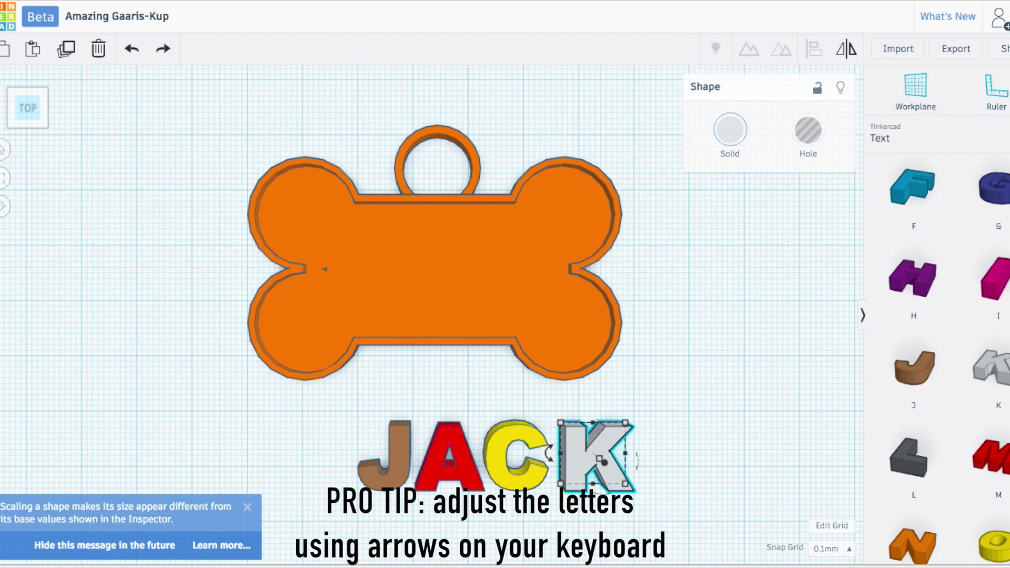
pyautogui.press('Left')
pyautogui.click(656, 441)
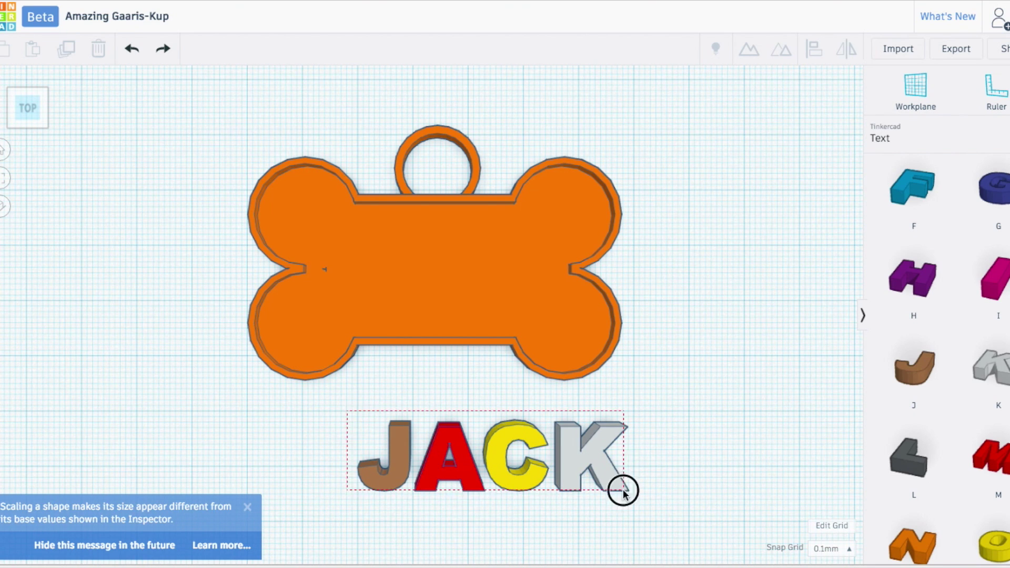
# Step: Scale all four letters down together and set their height to 2 mm
pyautogui.moveTo(623, 491); pyautogui.dragTo(624, 492)
pyautogui.moveTo(624, 424); pyautogui.dragTo(534, 459)
pyautogui.click(28, 123)
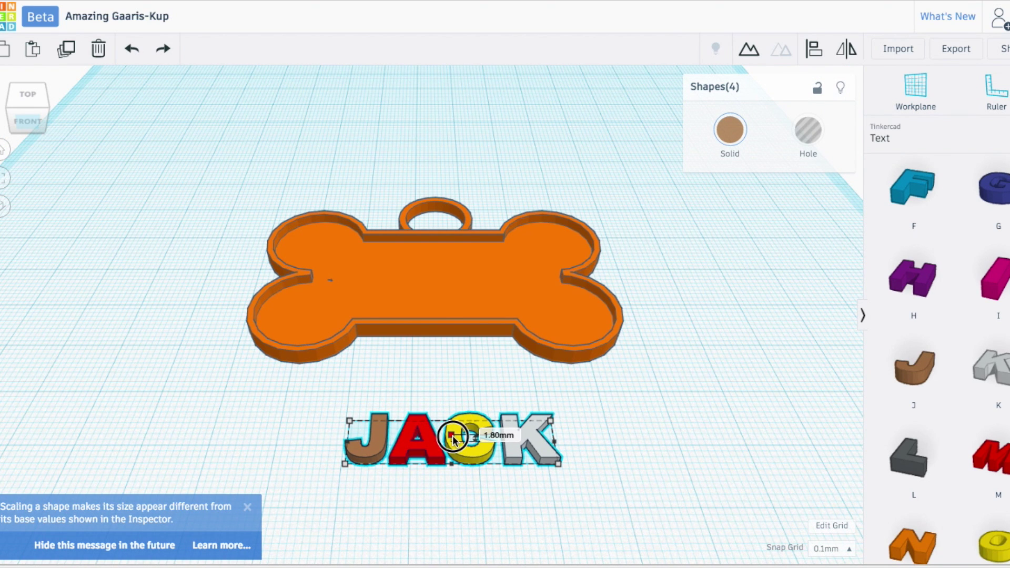
pyautogui.click(499, 435)
pyautogui.write('2')
pyautogui.press('Return')
# Step: Move the four letters onto the middle of the bone and group them into one shape
pyautogui.moveTo(489, 444); pyautogui.dragTo(463, 284)
pyautogui.click(749, 50)
# Step: Align the JACK lettering with the bone tag on the centers of both its length and width
pyautogui.click(577, 97)
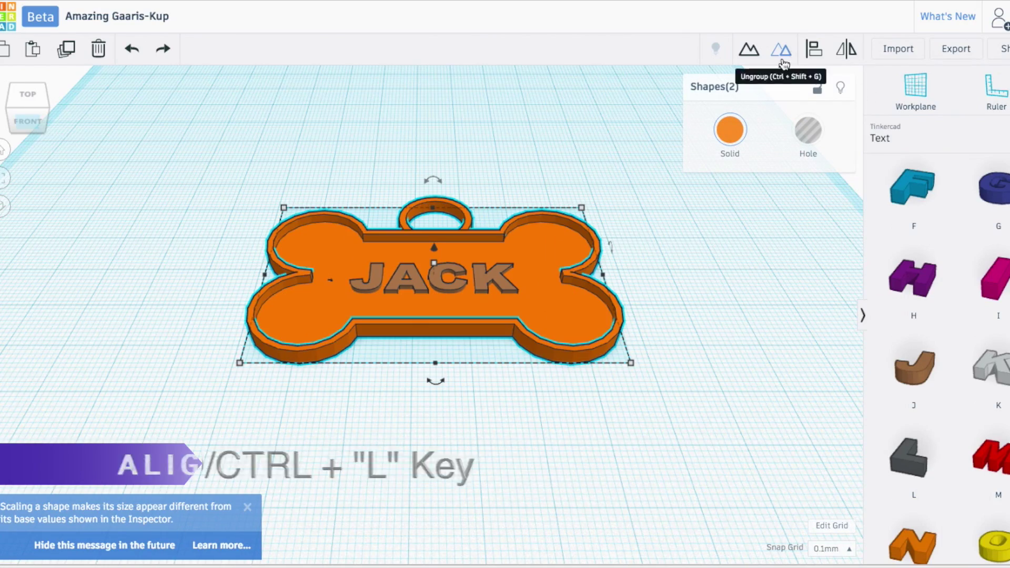
pyautogui.click(814, 48)
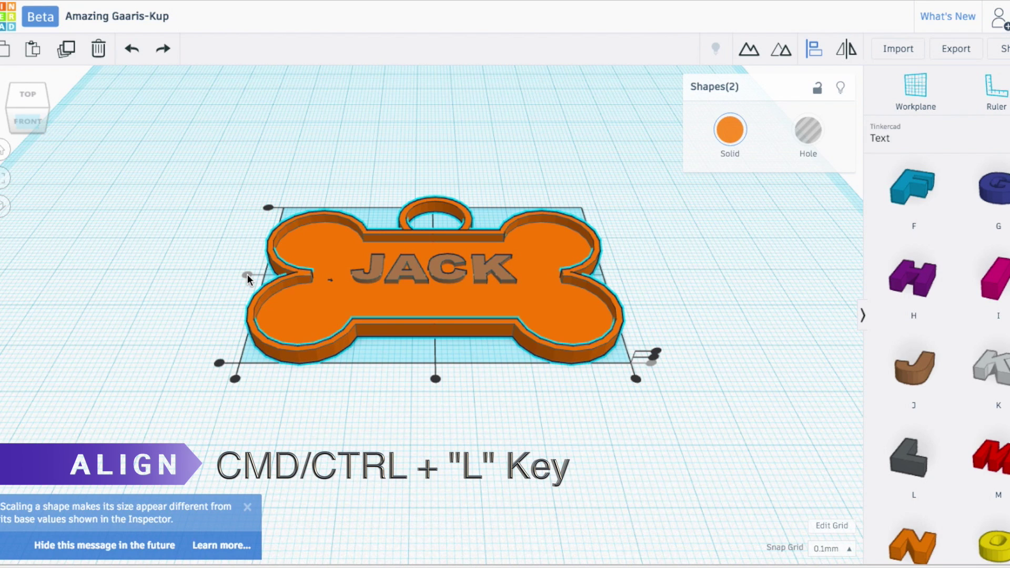
pyautogui.click(436, 379)
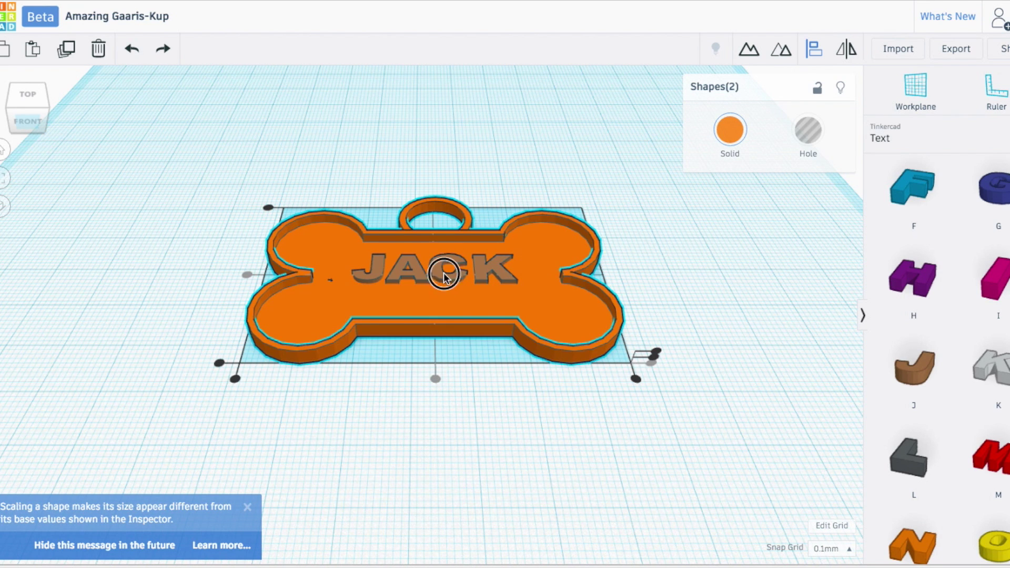
pyautogui.click(622, 255)
# Step: Shift the JACK lettering slightly away from the hanging loop to center it by eye in the bone's recess
pyautogui.click(454, 278)
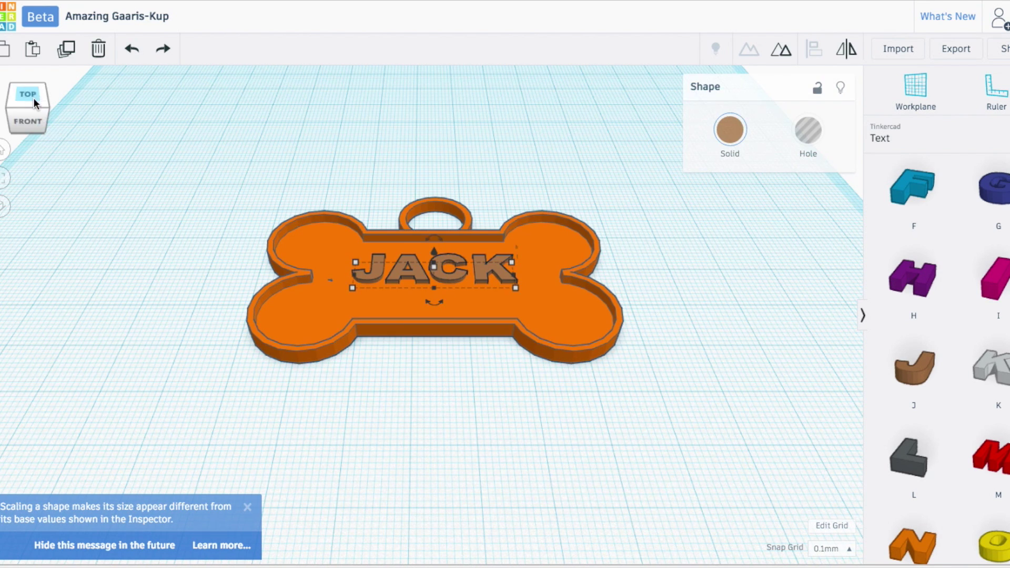
pyautogui.click(27, 102)
pyautogui.moveTo(434, 253); pyautogui.dragTo(434, 262)
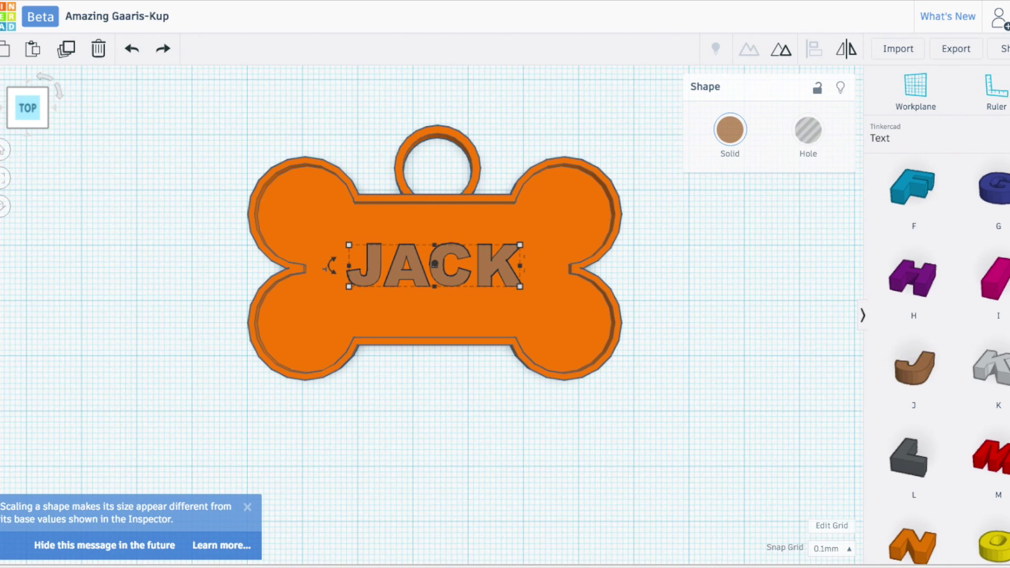
pyautogui.moveTo(435, 264); pyautogui.dragTo(435, 266)
pyautogui.click(638, 265)
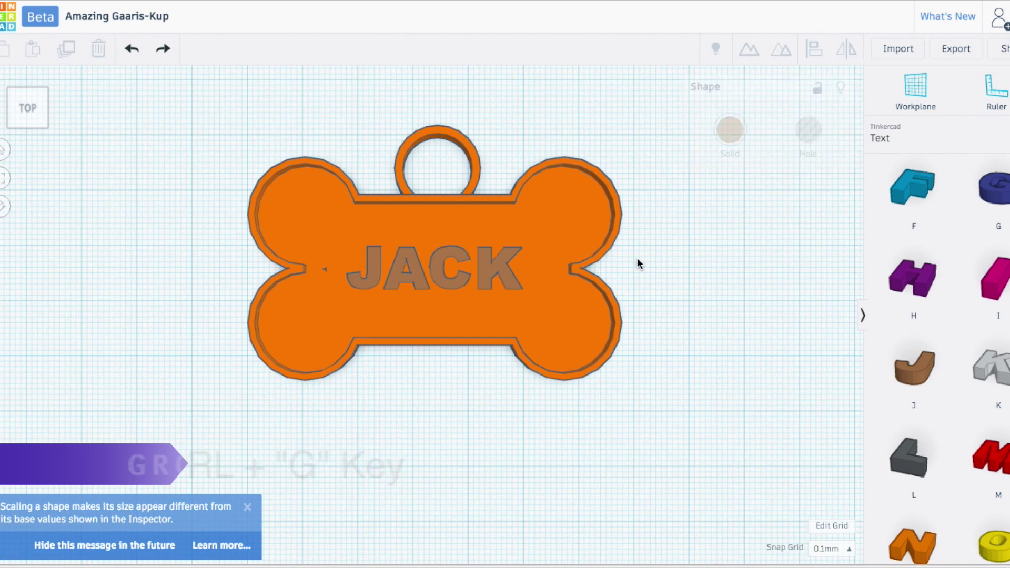
# Step: Group the JACK lettering with the bone tag into one shape
pyautogui.moveTo(426, 308); pyautogui.dragTo(427, 309)
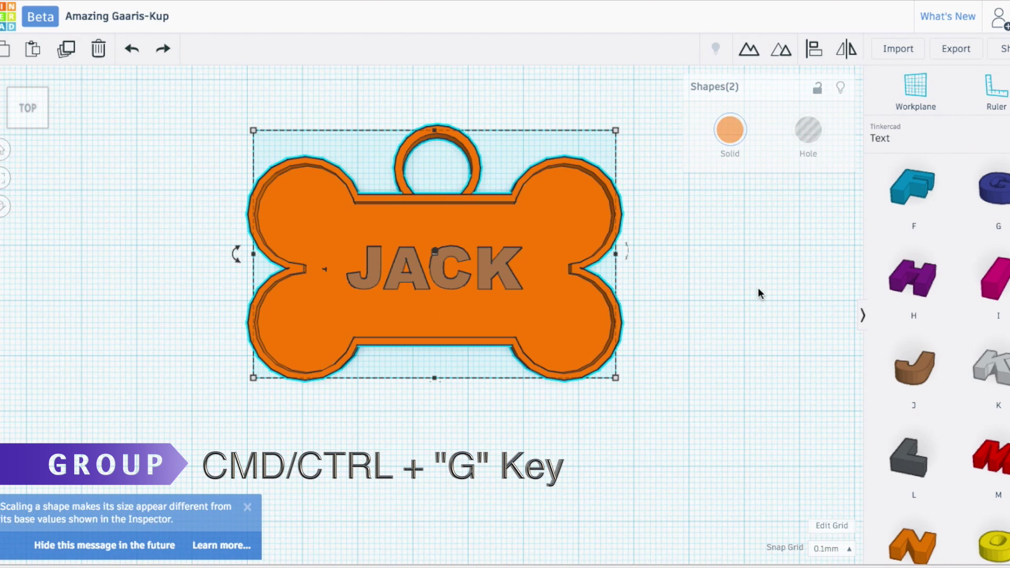
pyautogui.click(749, 49)
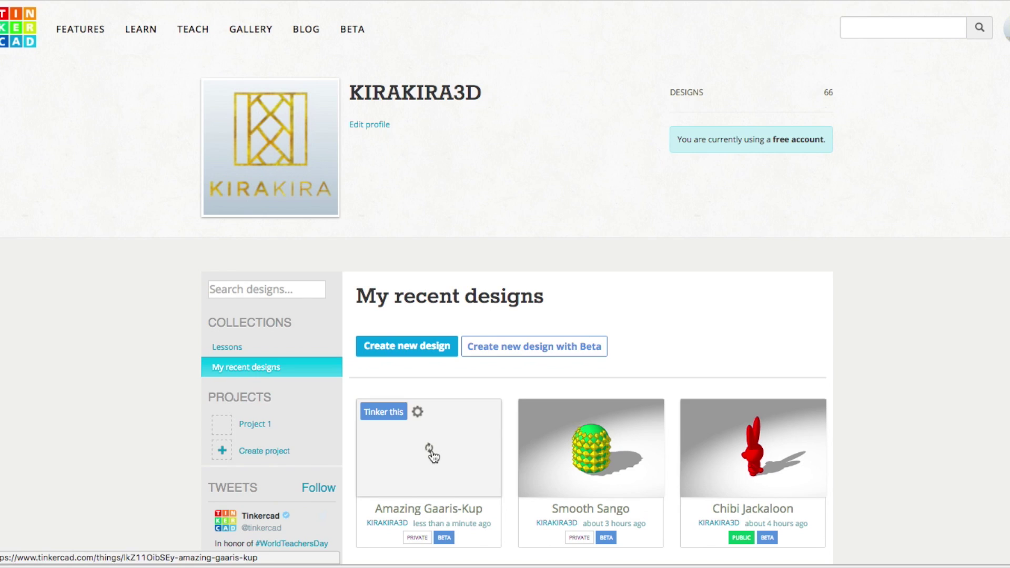
# Step: Rename the design to BoneTag, set its visibility to Public and save the properties
pyautogui.click(417, 411)
pyautogui.tripleClick(522, 158)
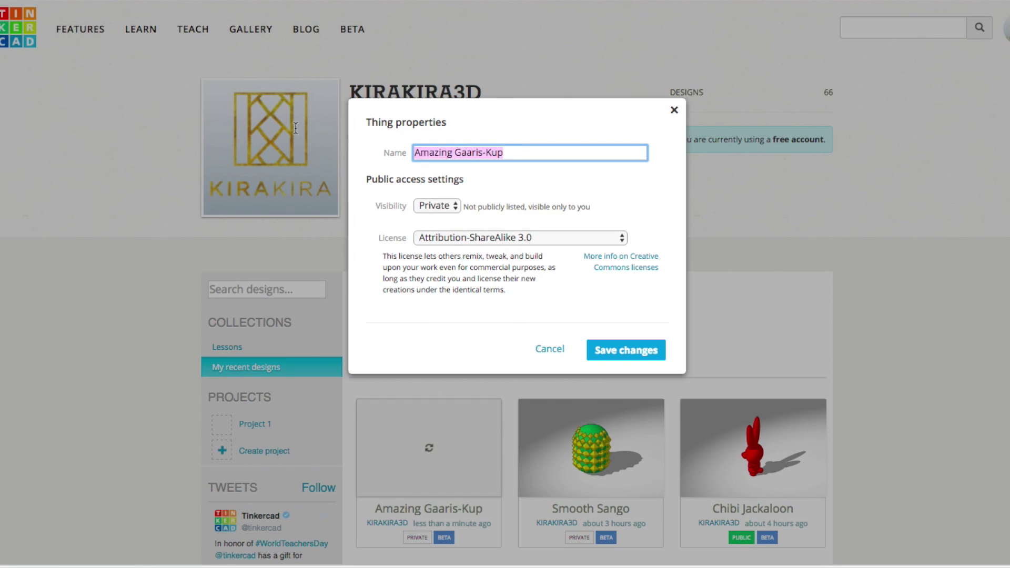
pyautogui.write('BoneTag')
pyautogui.click(441, 206)
pyautogui.click(437, 218)
pyautogui.click(617, 351)
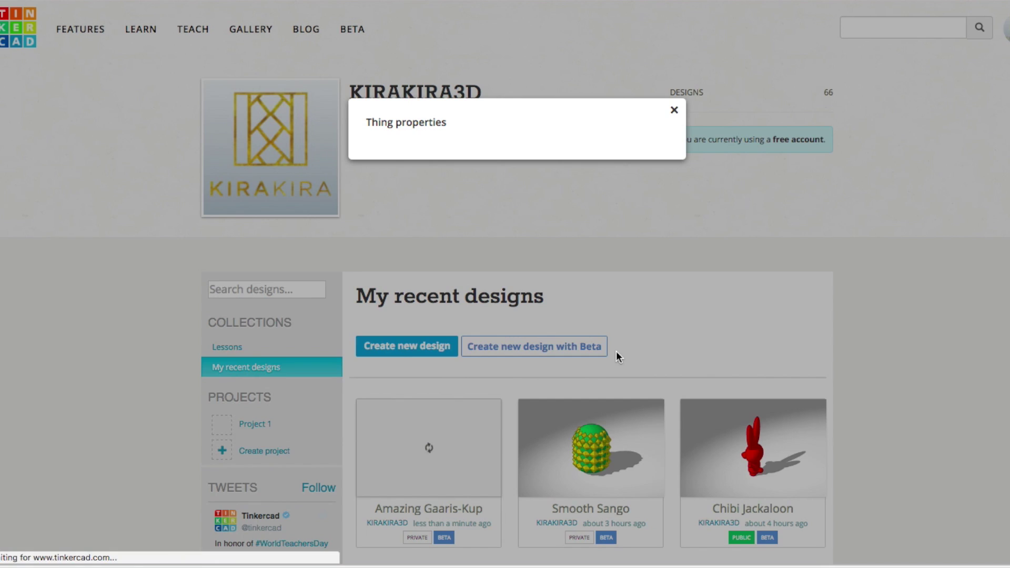
# Step: Download the BoneTag design as an STL file for 3D printing
pyautogui.click(428, 447)
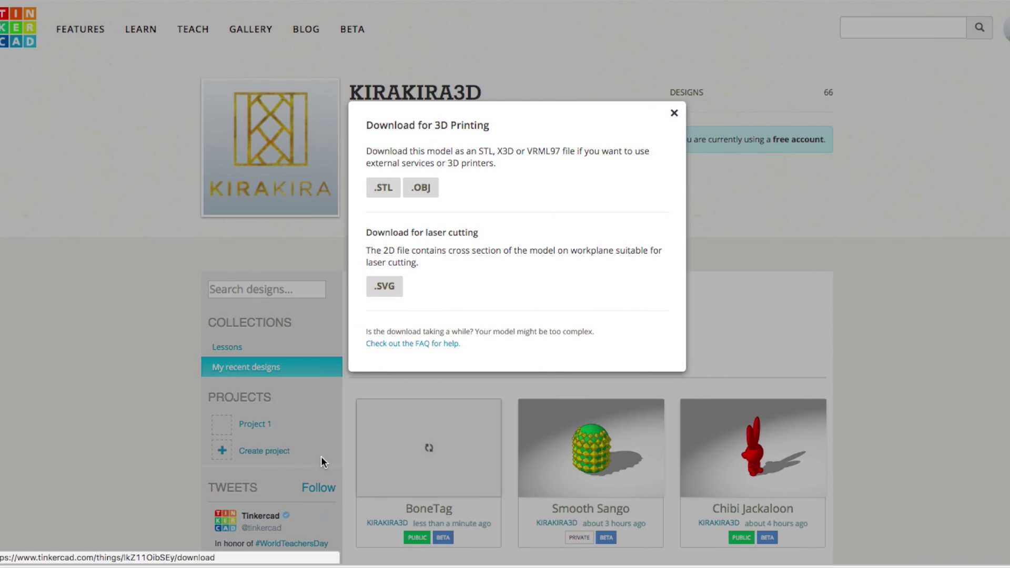
pyautogui.click(384, 195)
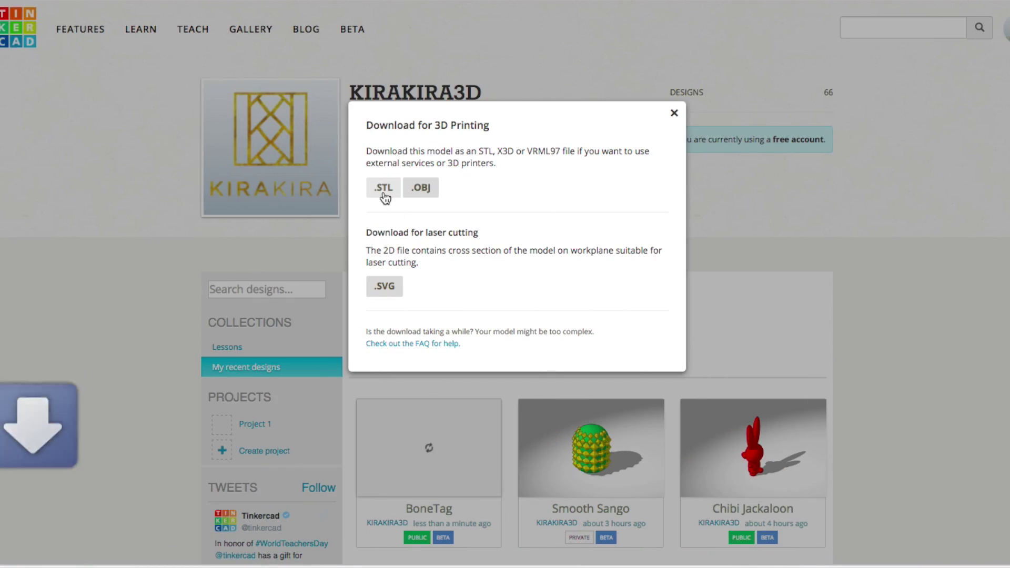